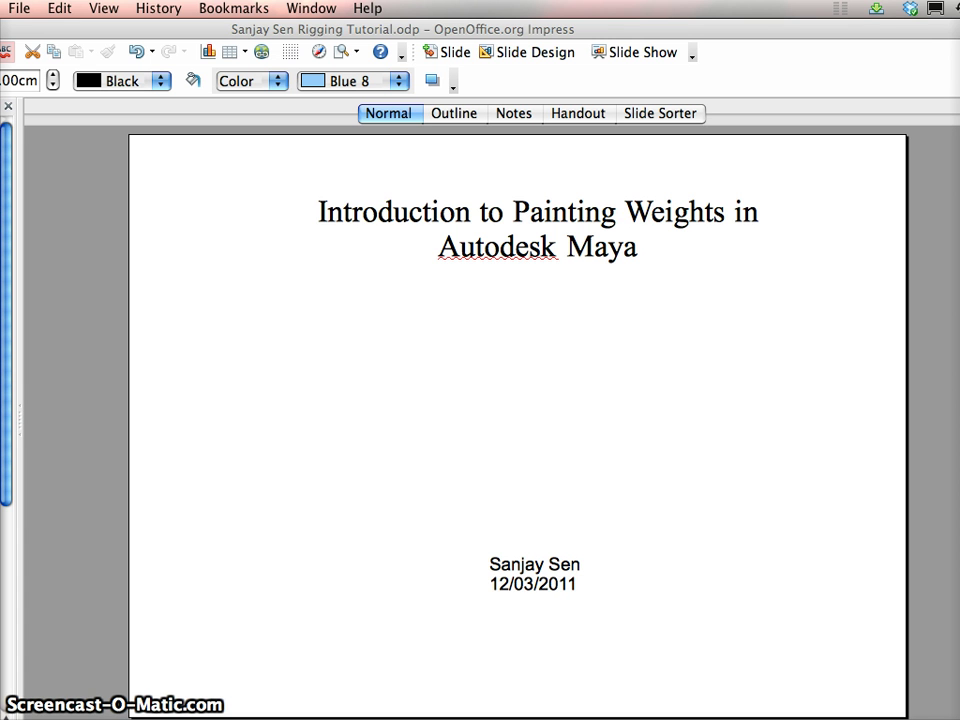
Read through the tutorial slides on the course aims, what rigging is, the rigging pipeline and the key concepts of painting weights.
click(7, 372)
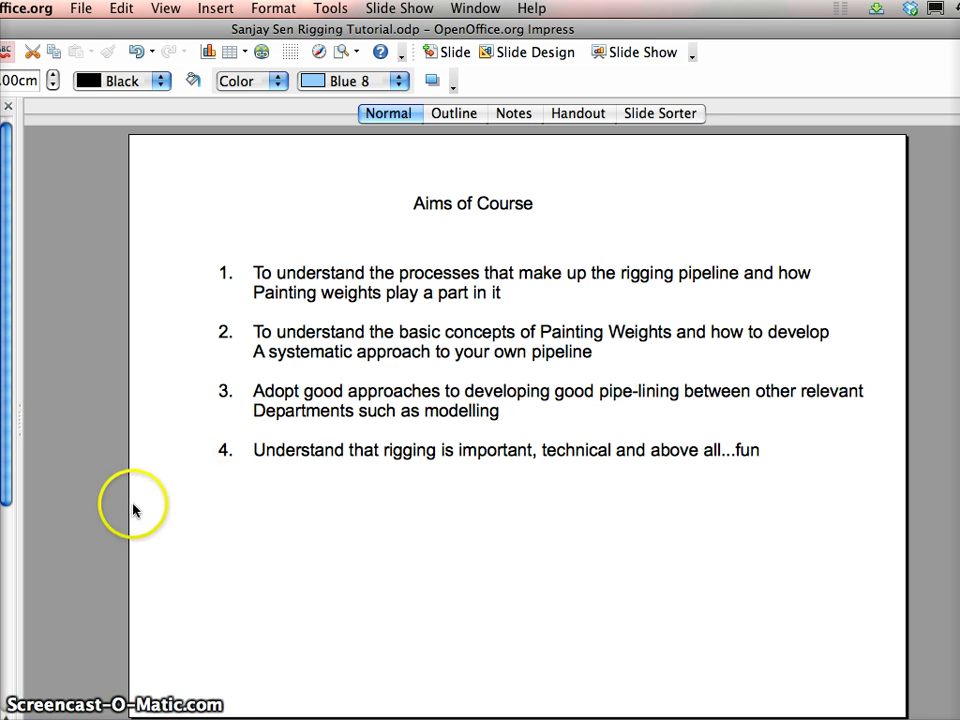
drag(209, 245, 520, 317)
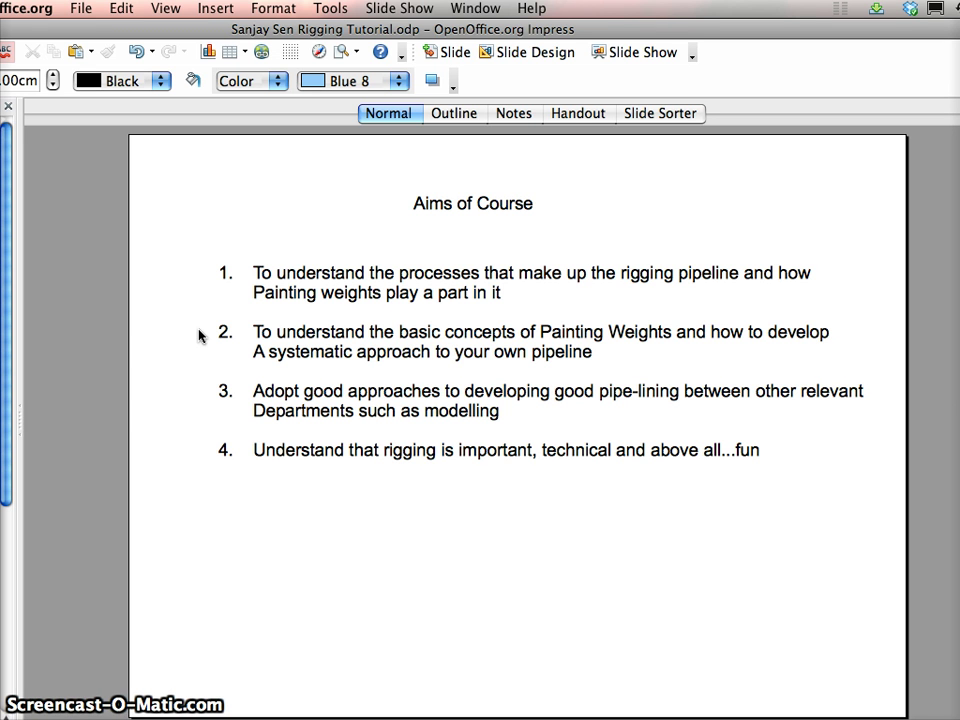
click(163, 375)
click(2, 564)
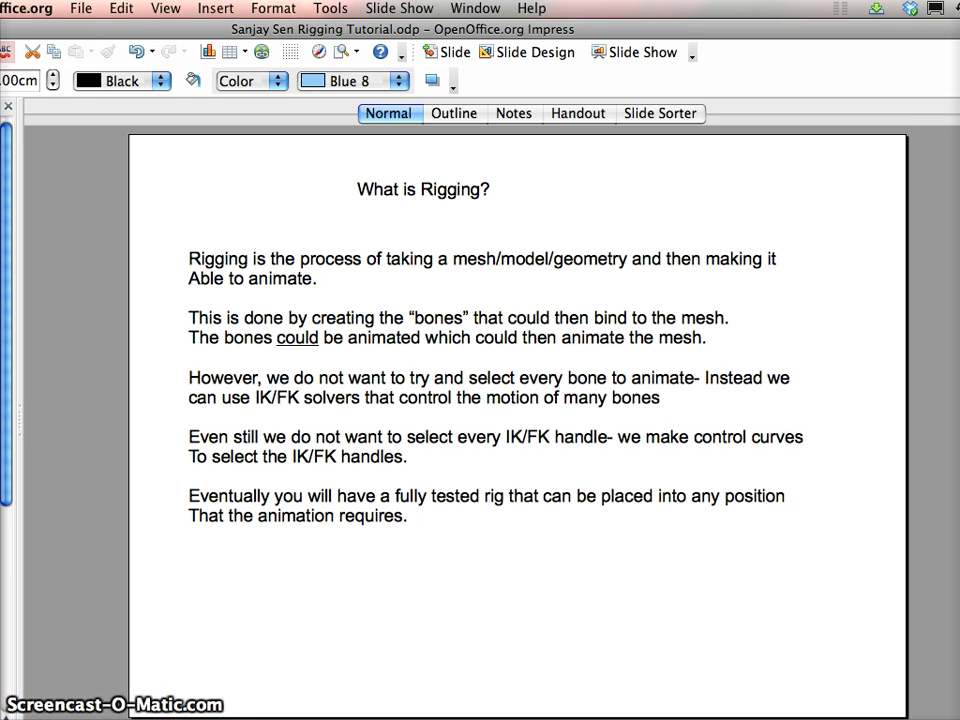
scroll(6, 350, down, 2)
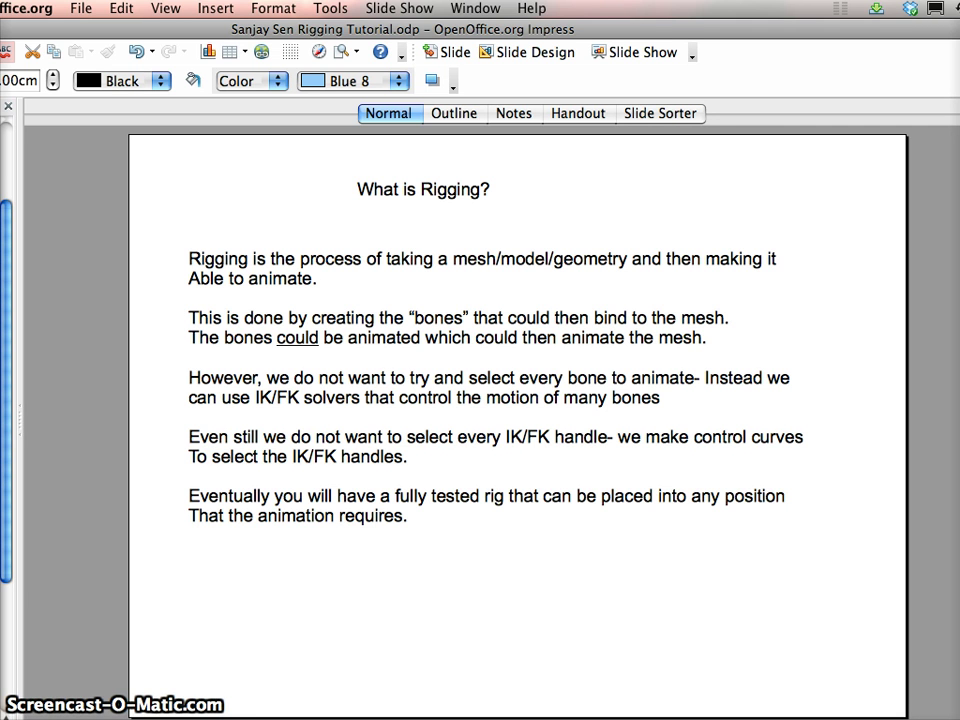
key(Page_Down)
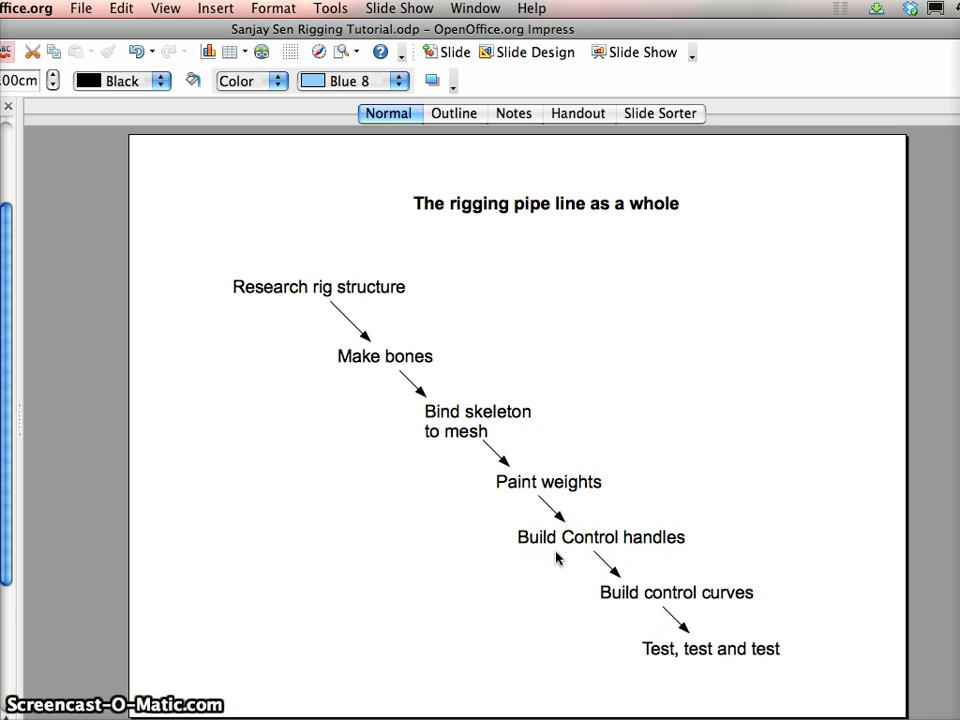
scroll(6, 455, down, 3)
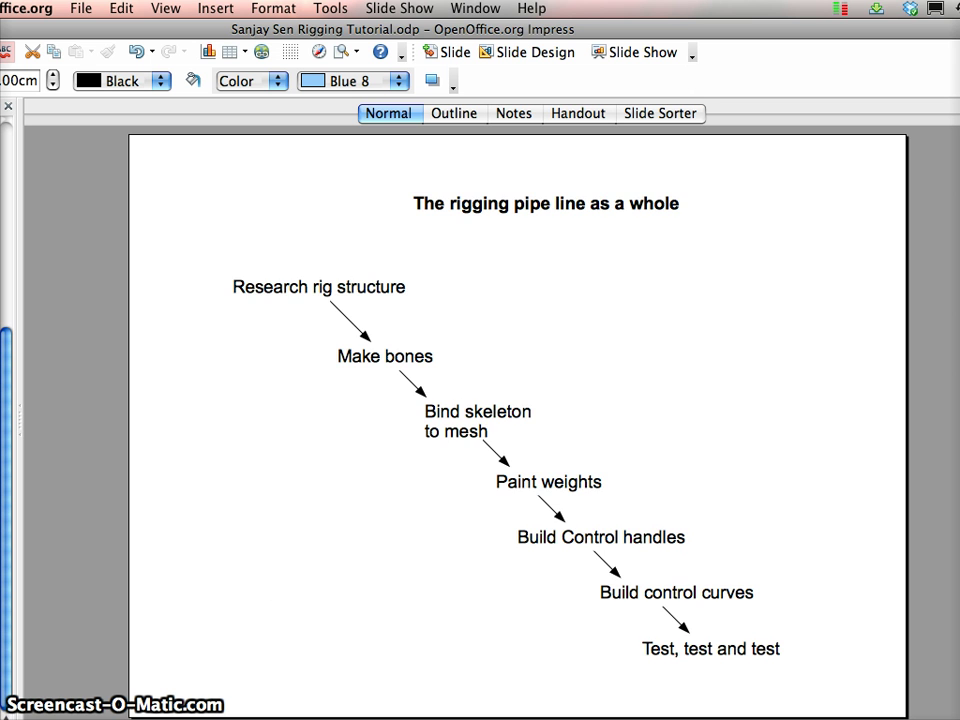
key(Page_Down)
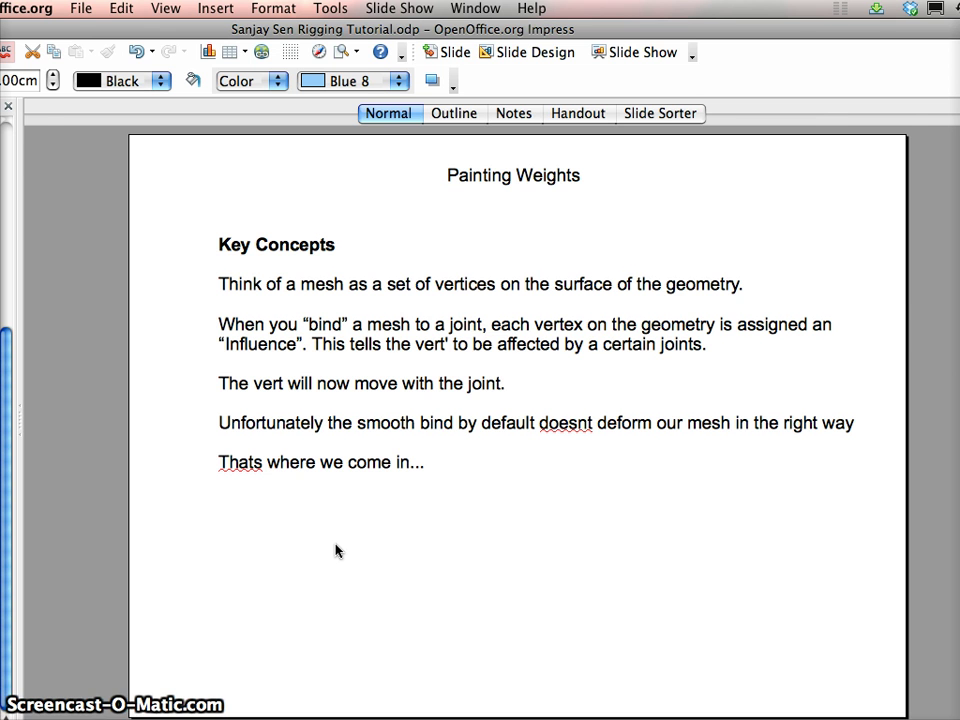
Switch to the creature rig scene in Autodesk Maya and deselect the front leg's joint chain.
key(F9)
click(697, 248)
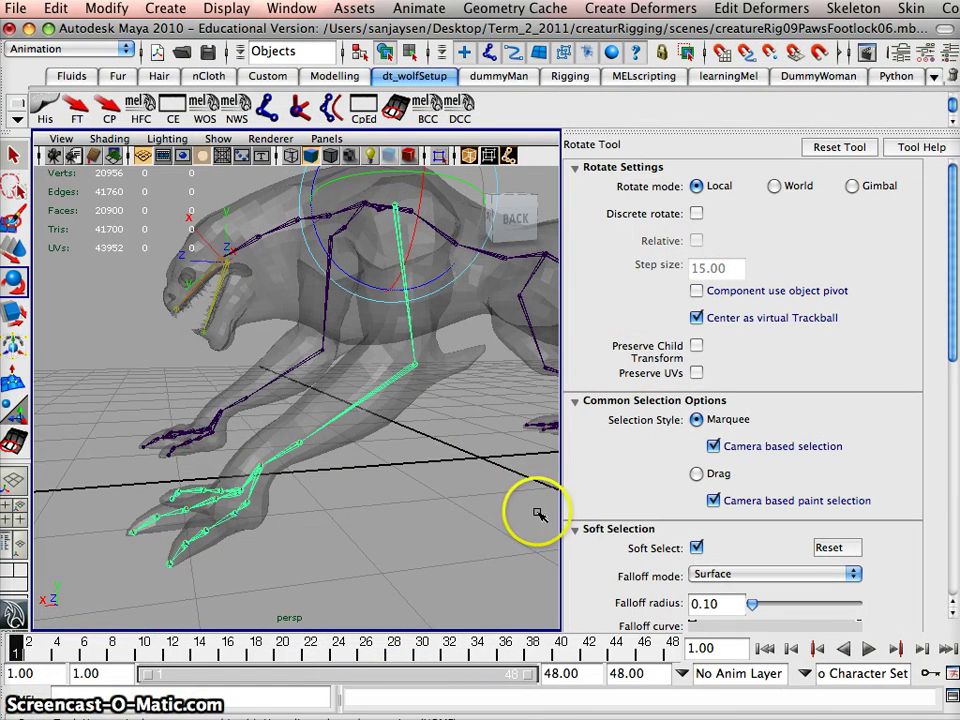
mouse_move(450, 536)
alt+mouse_down()
mouse_move(437, 540)
mouse_move(458, 546)
alt+mouse_up()
click(458, 546)
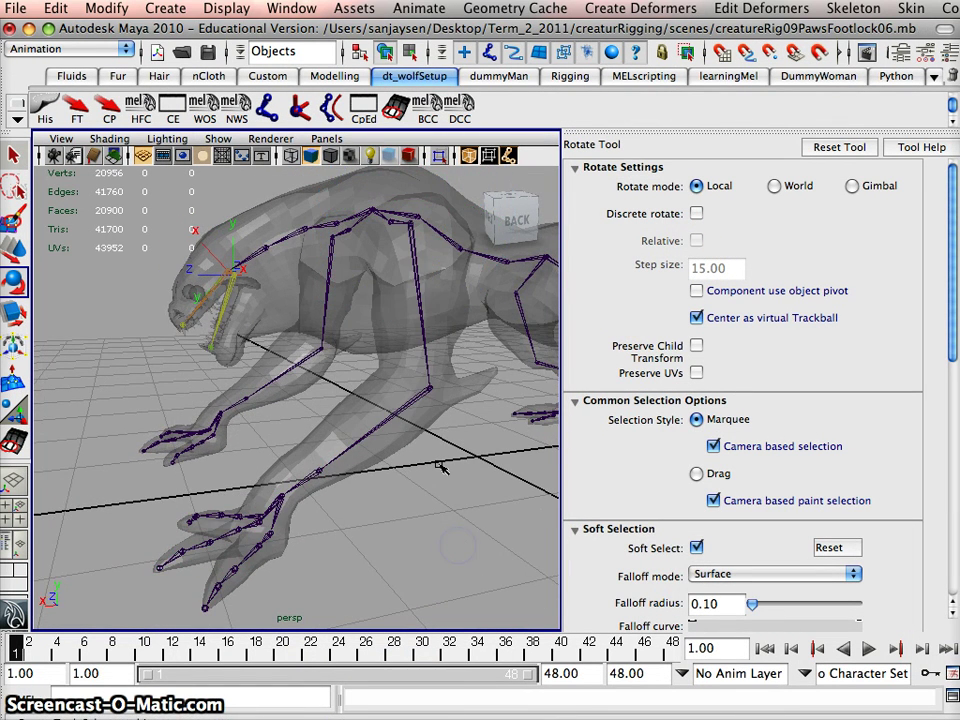
scroll(440, 466, down, 1)
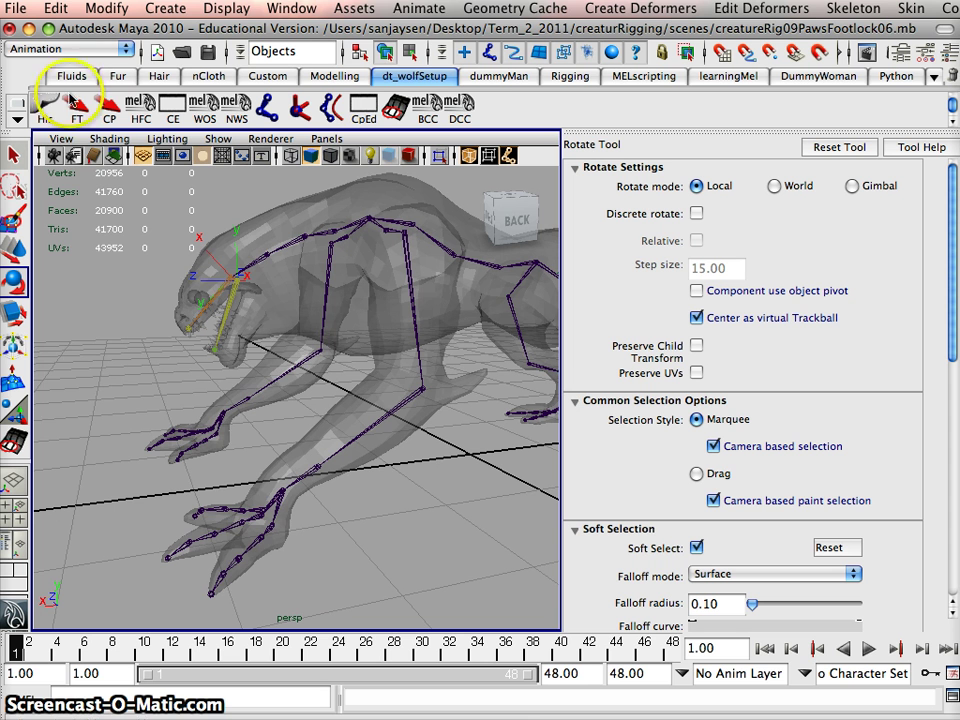
Turn off X-Ray and X-Ray Joints shading for the perspective view.
click(106, 141)
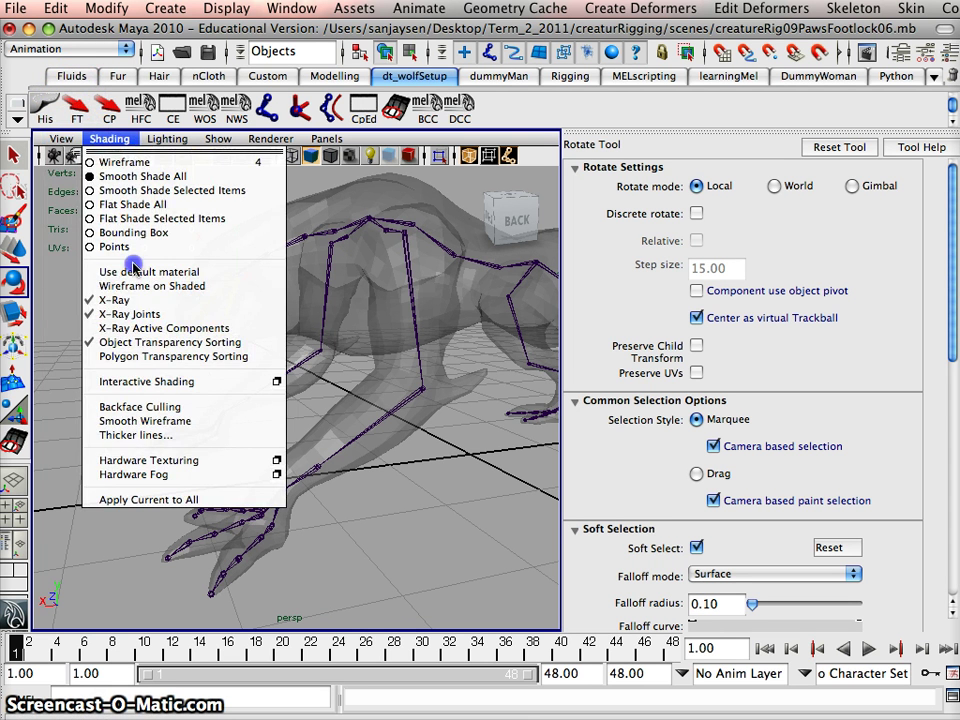
click(125, 299)
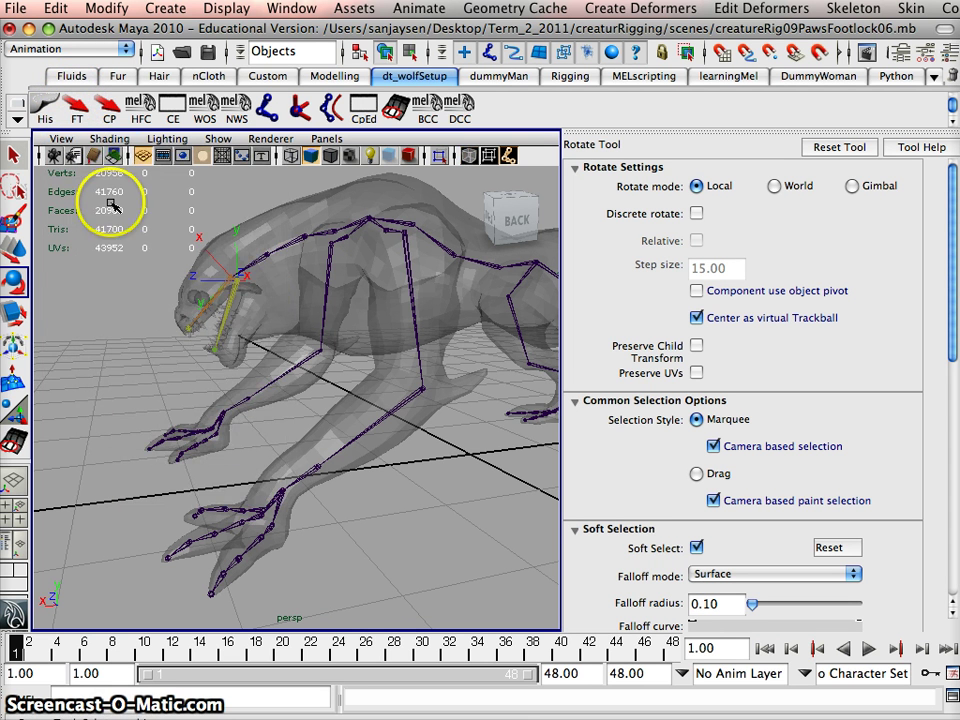
click(108, 140)
click(121, 314)
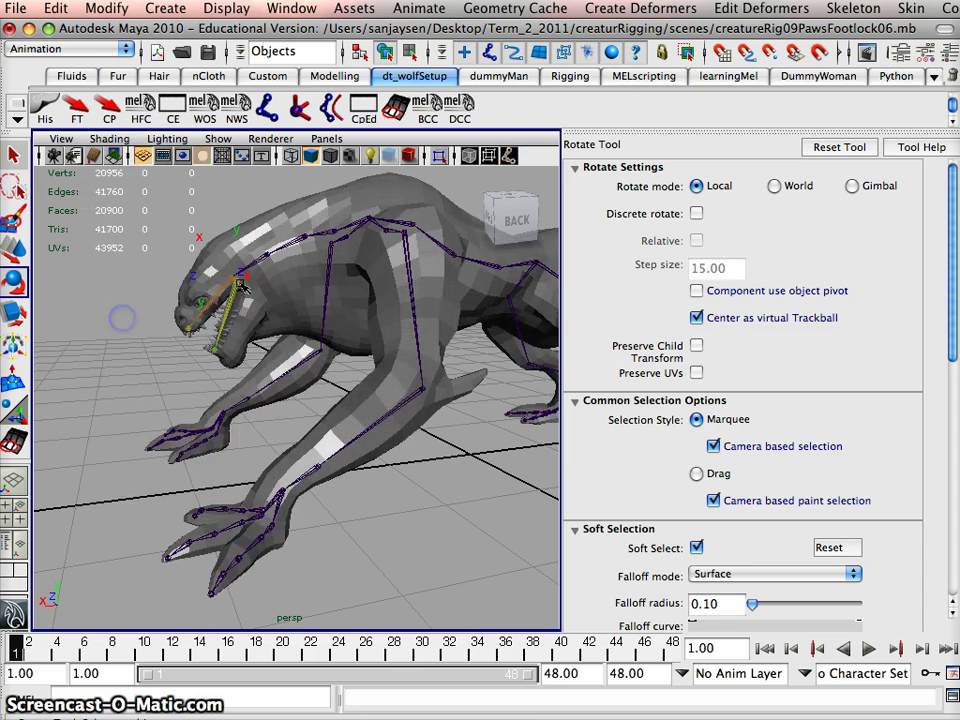
Select the creature mesh to view it in wireframe with its skeleton, deselect it and return to smooth shading.
mouse_move(392, 403)
alt+mouse_down()
mouse_move(450, 412)
mouse_move(364, 428)
mouse_move(381, 428)
alt+mouse_up()
click(430, 430)
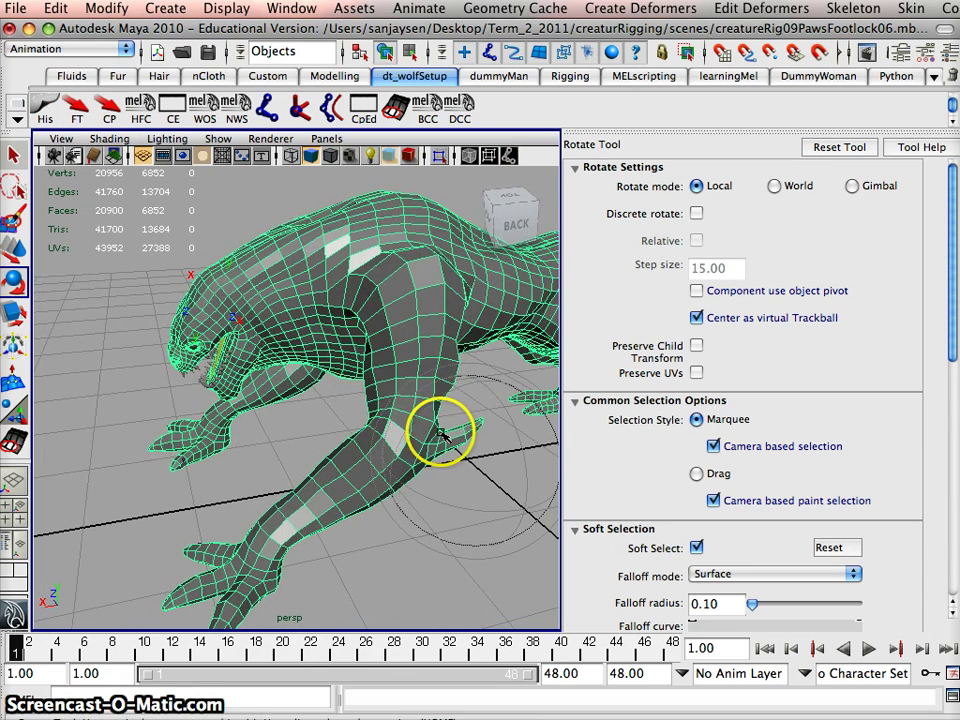
key(4)
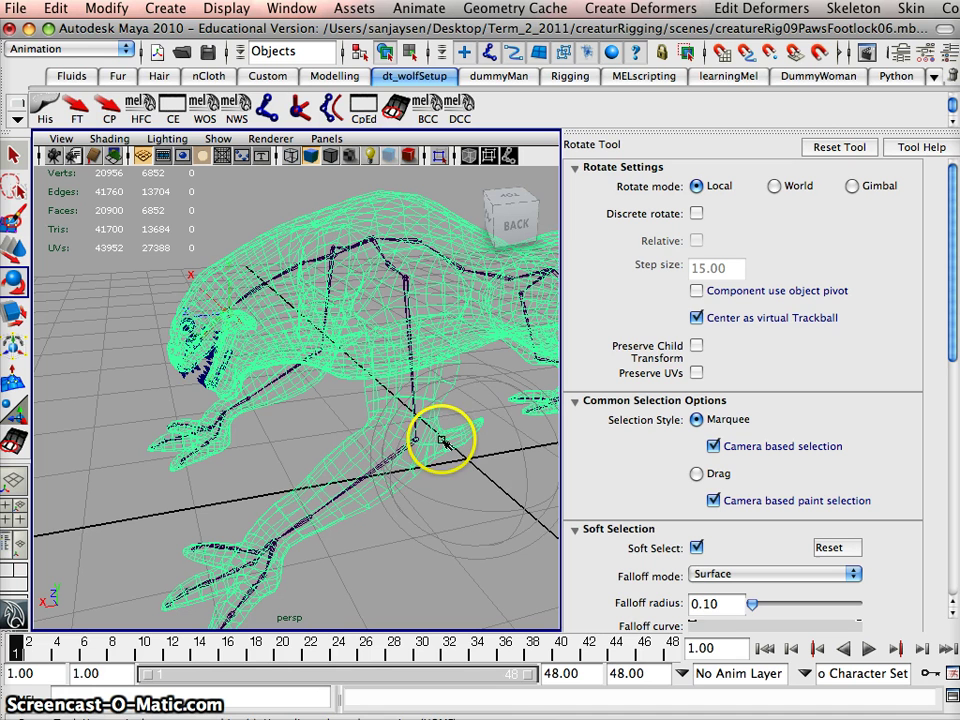
click(412, 586)
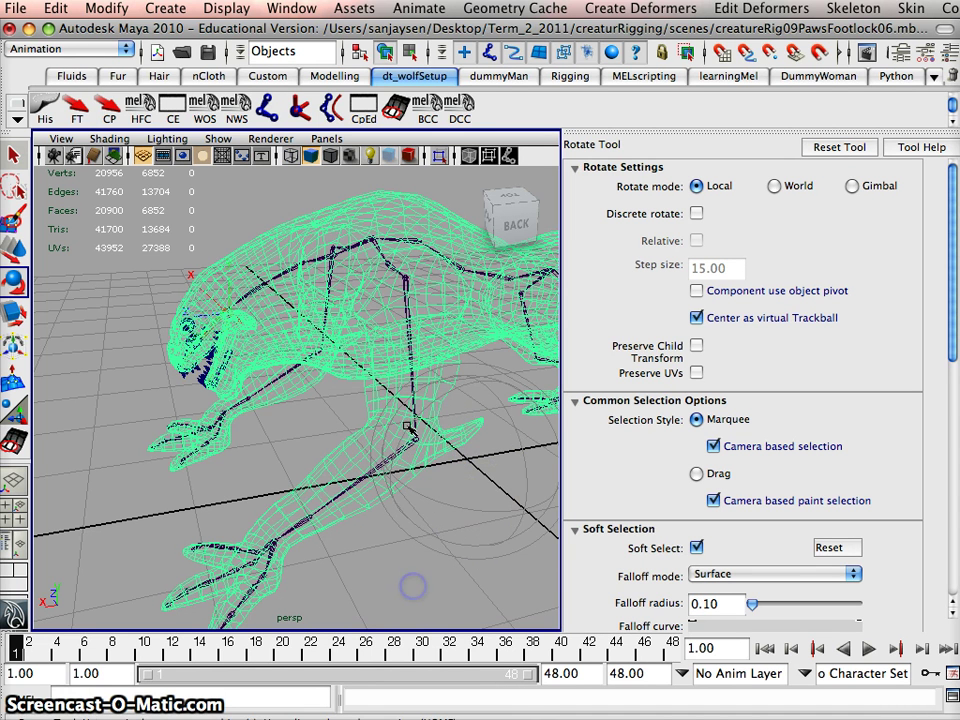
key(5)
alt+drag(429, 477, 514, 474)
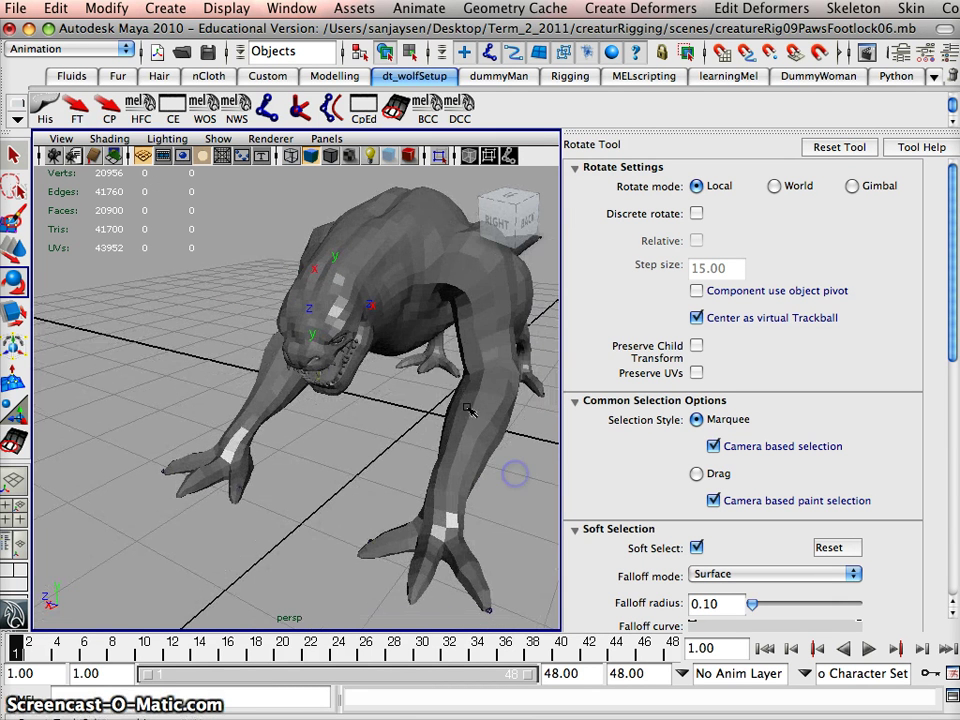
View the selected creature's wireframe again from the front, restore the shaded display and clear the selection.
click(460, 377)
click(418, 255)
key(4)
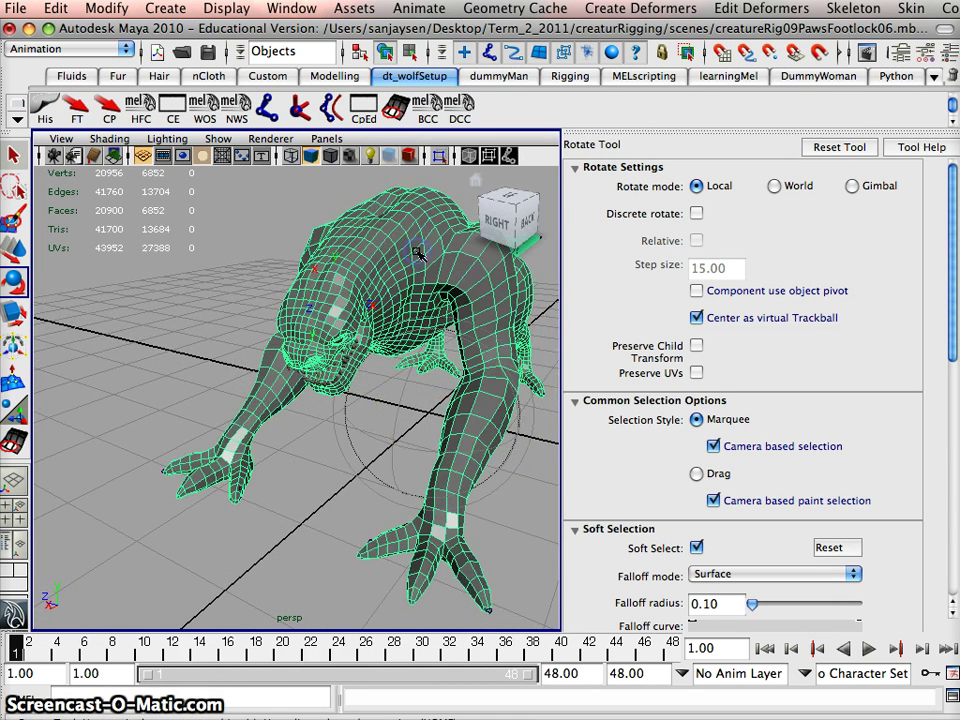
mouse_move(495, 300)
alt+mouse_down()
mouse_move(506, 326)
mouse_move(393, 402)
mouse_move(396, 489)
mouse_move(253, 501)
mouse_move(366, 495)
mouse_move(525, 460)
alt+mouse_up()
key(5)
click(396, 489)
Examine the shaded creature as a whole and its bent front leg up close.
scroll(254, 501, up, 8)
scroll(411, 484, down, 8)
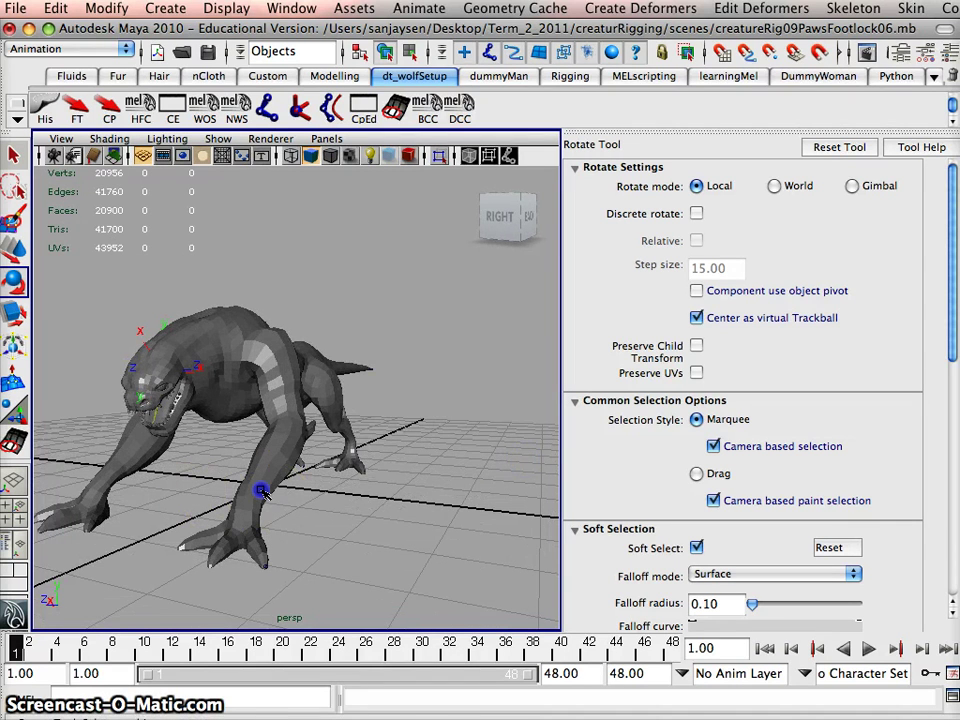
click(280, 500)
click(412, 524)
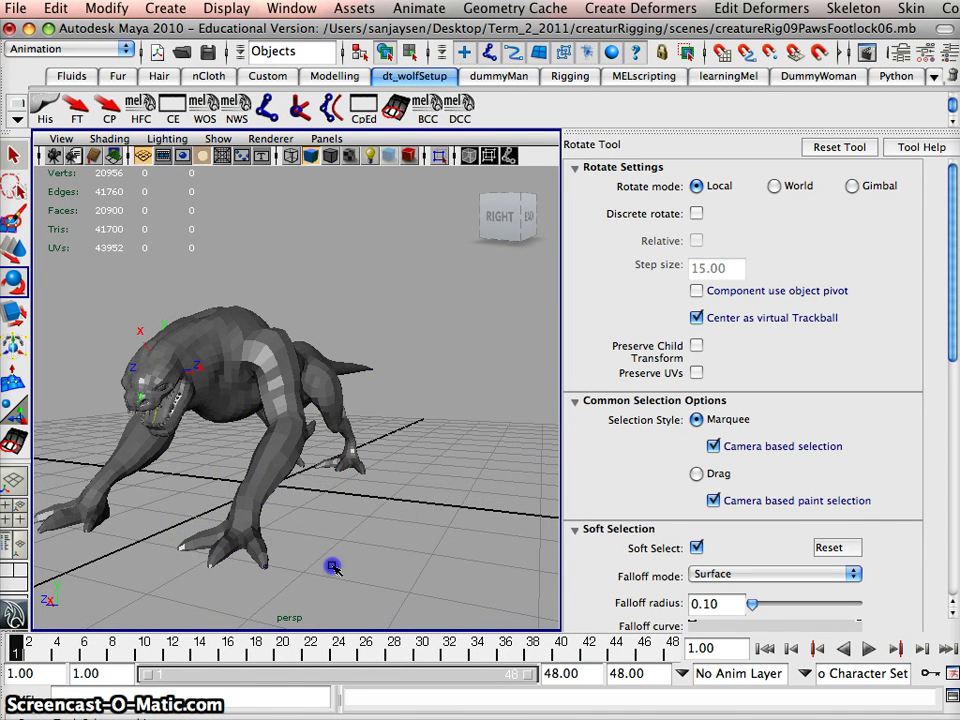
alt+drag(332, 561, 358, 530)
scroll(360, 530, up, 5)
click(326, 497)
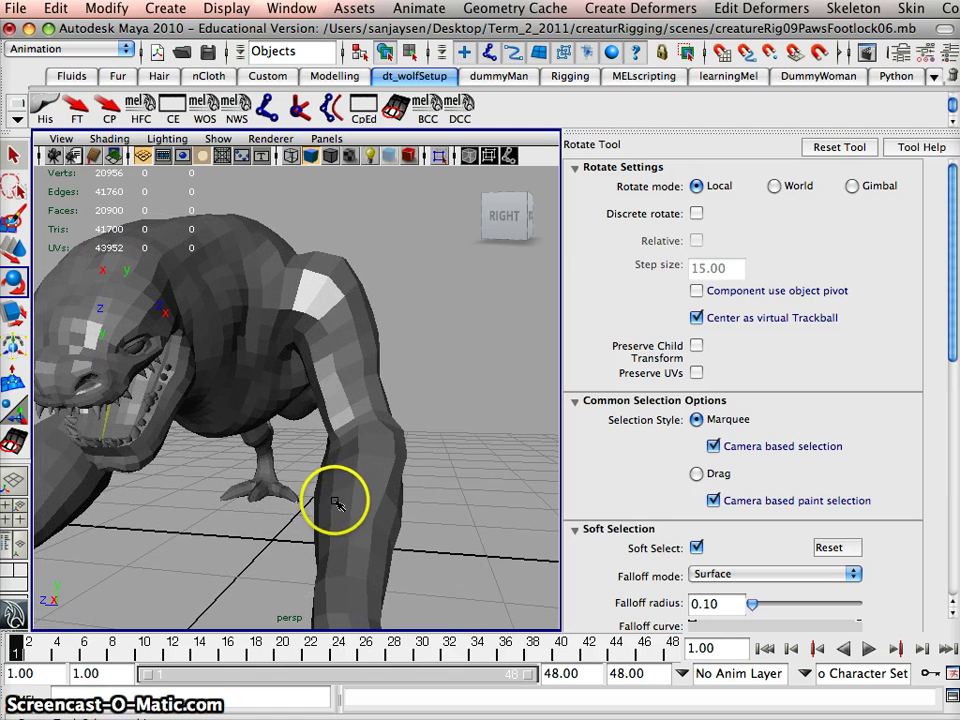
Display the creature mesh's vertices to inspect the front shoulder and leg, and return to object mode with nothing selected.
click(360, 318)
right_drag(367, 315, 300, 316)
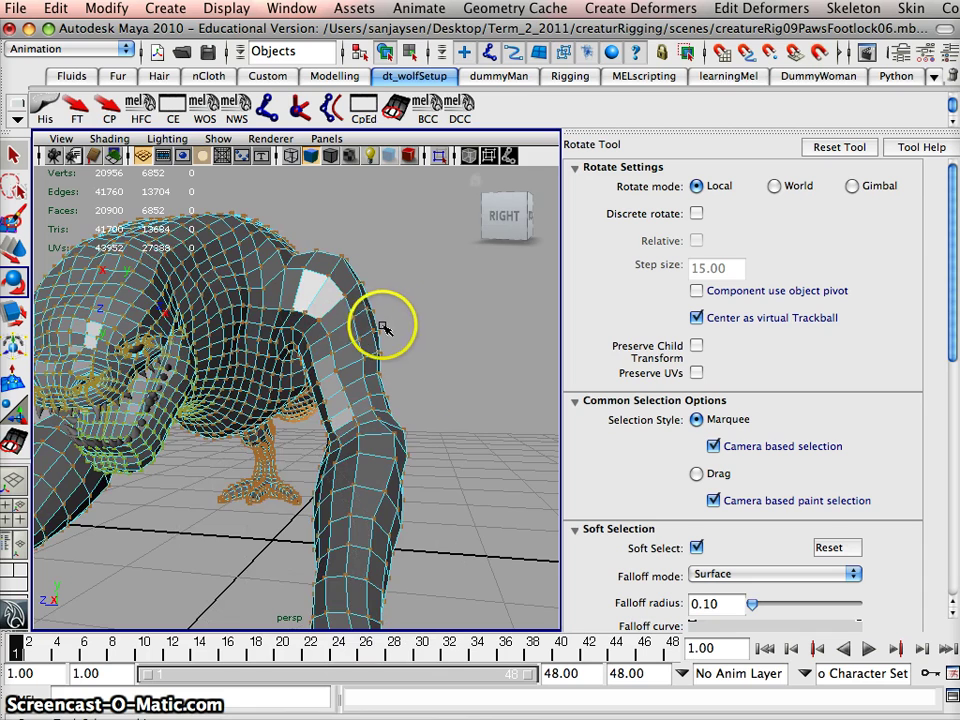
mouse_move(439, 381)
alt+mouse_down()
mouse_move(407, 383)
mouse_move(437, 381)
alt+mouse_up()
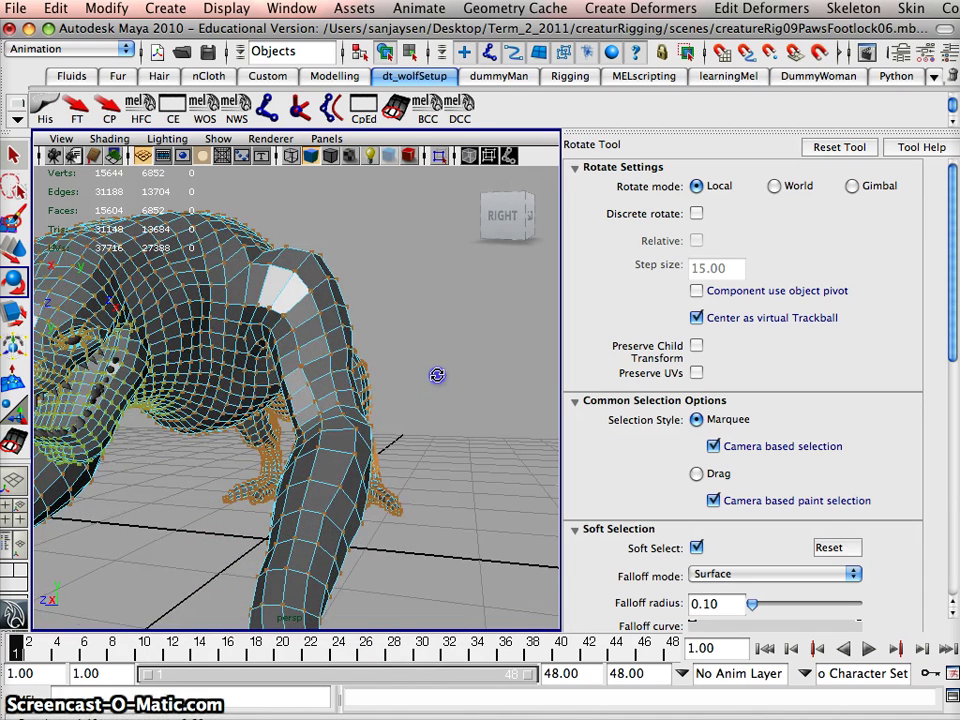
click(325, 370)
alt+drag(325, 370, 310, 367)
right_drag(310, 367, 362, 346)
click(437, 349)
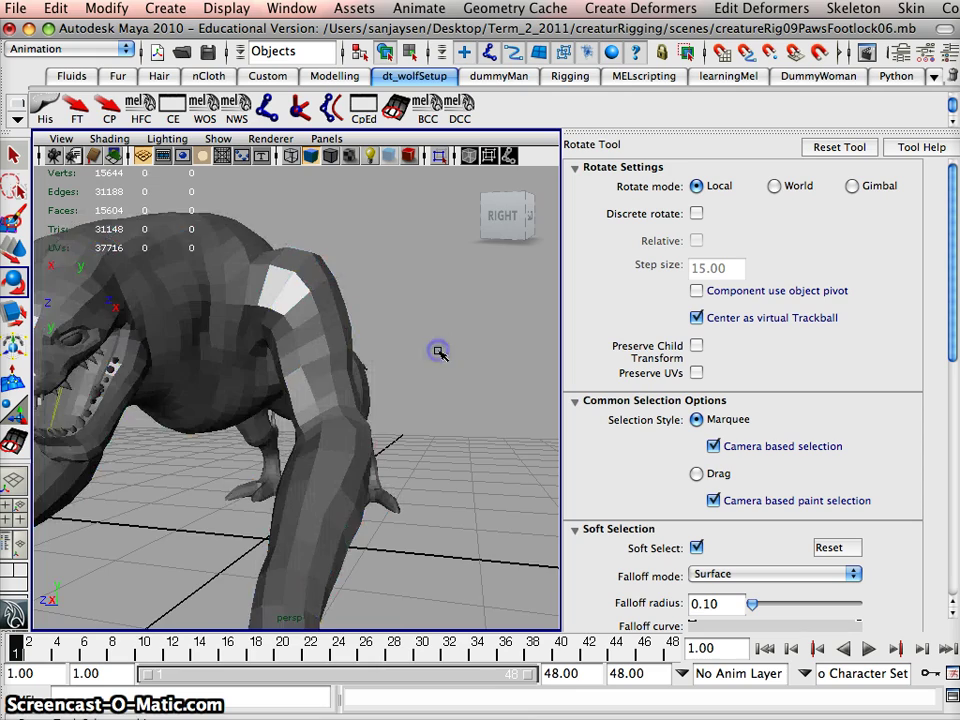
Show the model in wireframe and select every object whose name matches bn*.
mouse_move(390, 409)
alt+mouse_down()
mouse_move(317, 416)
mouse_move(410, 432)
alt+mouse_up()
key(4)
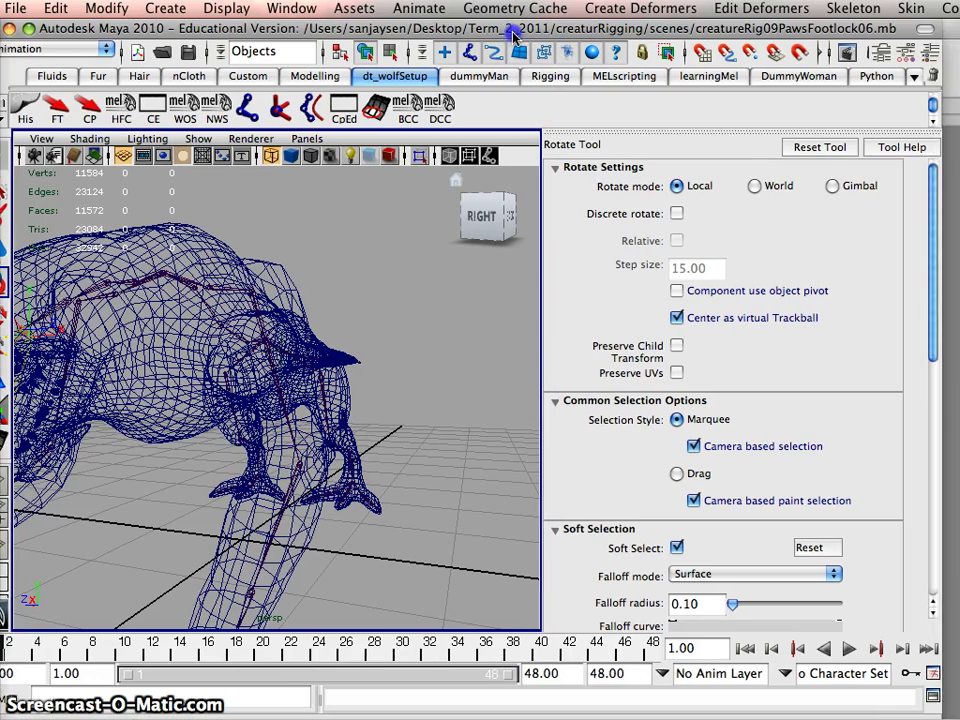
drag(513, 37, 434, 37)
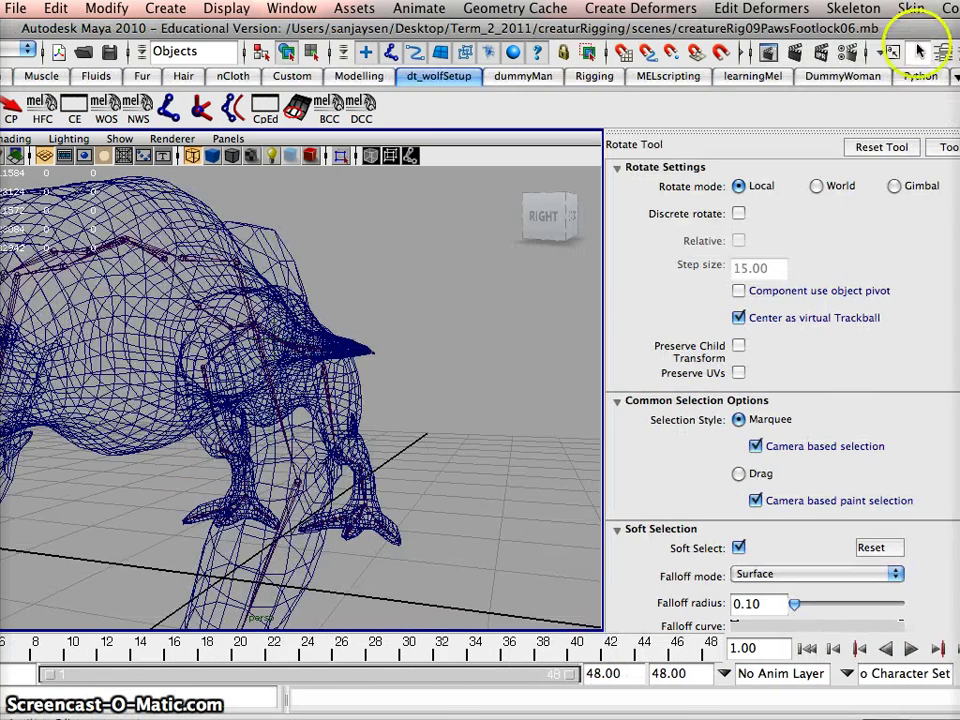
click(917, 52)
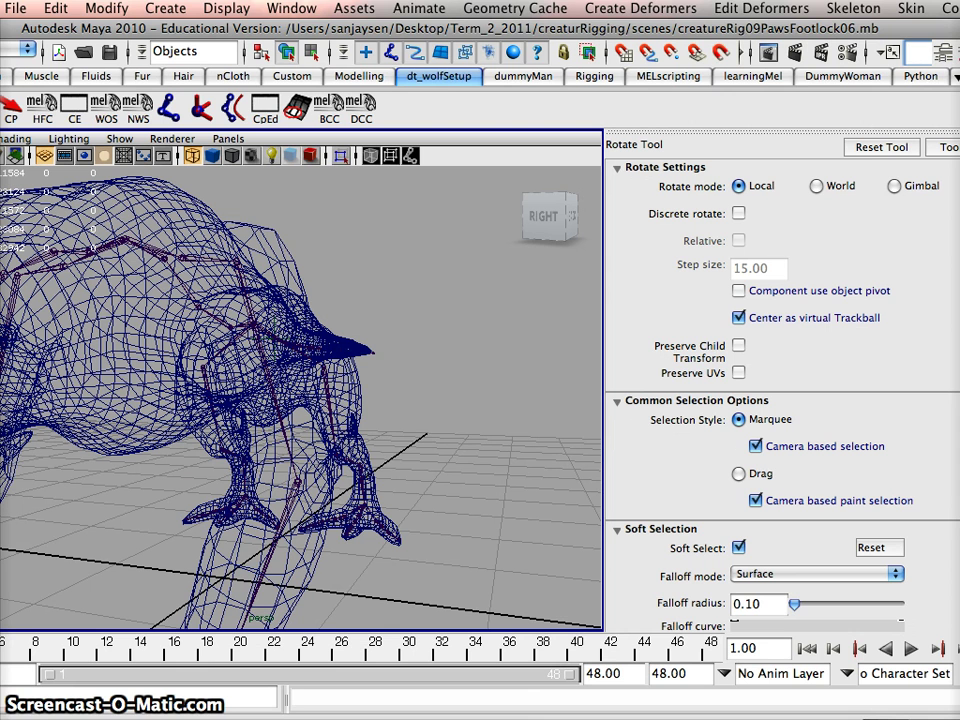
text(bn)
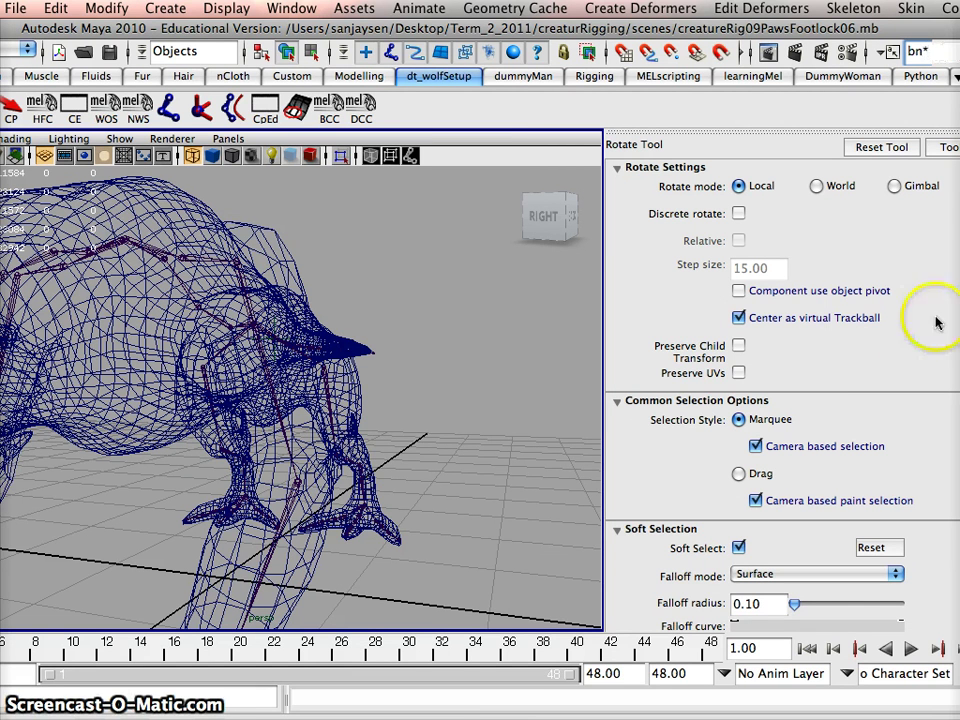
text(*)
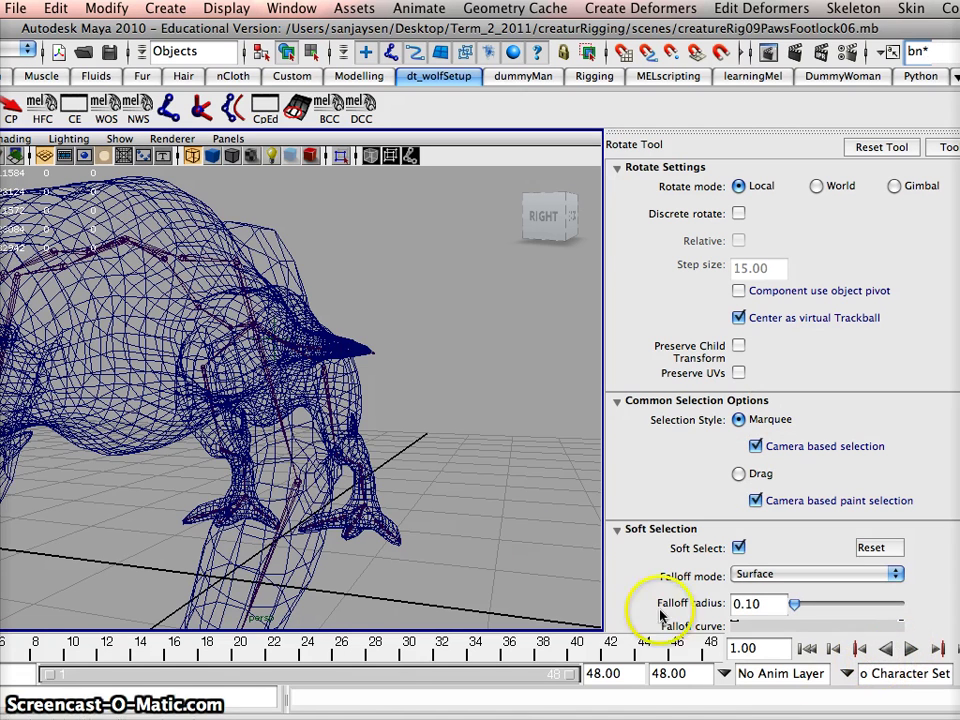
key(Return)
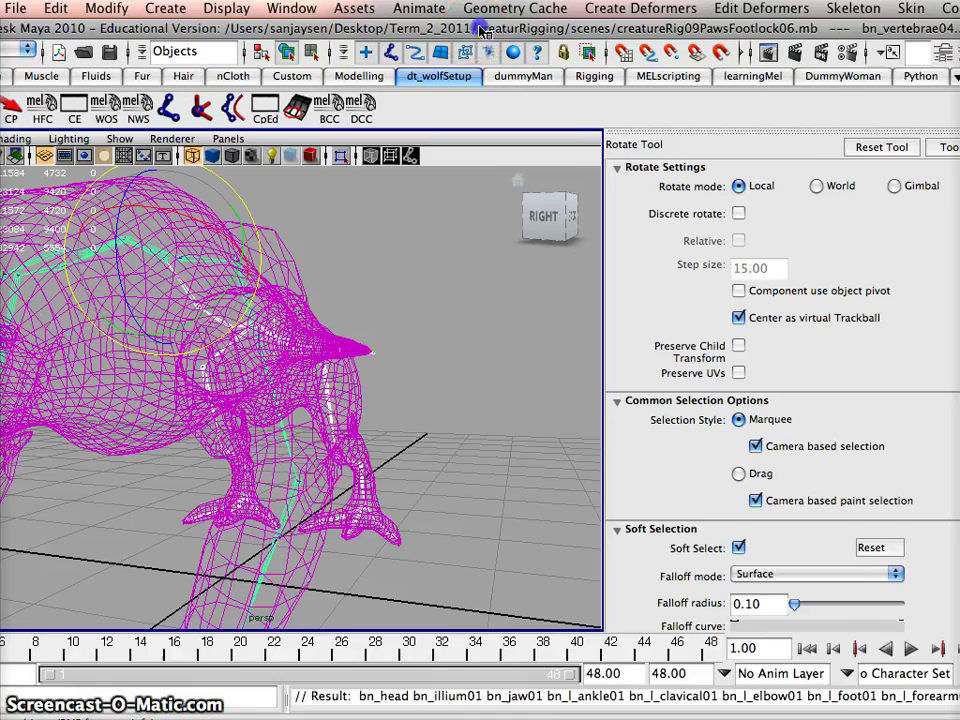
View the creature's hindquarters and tail joints, clear the selection and enlarge the Maya window.
drag(478, 32, 579, 24)
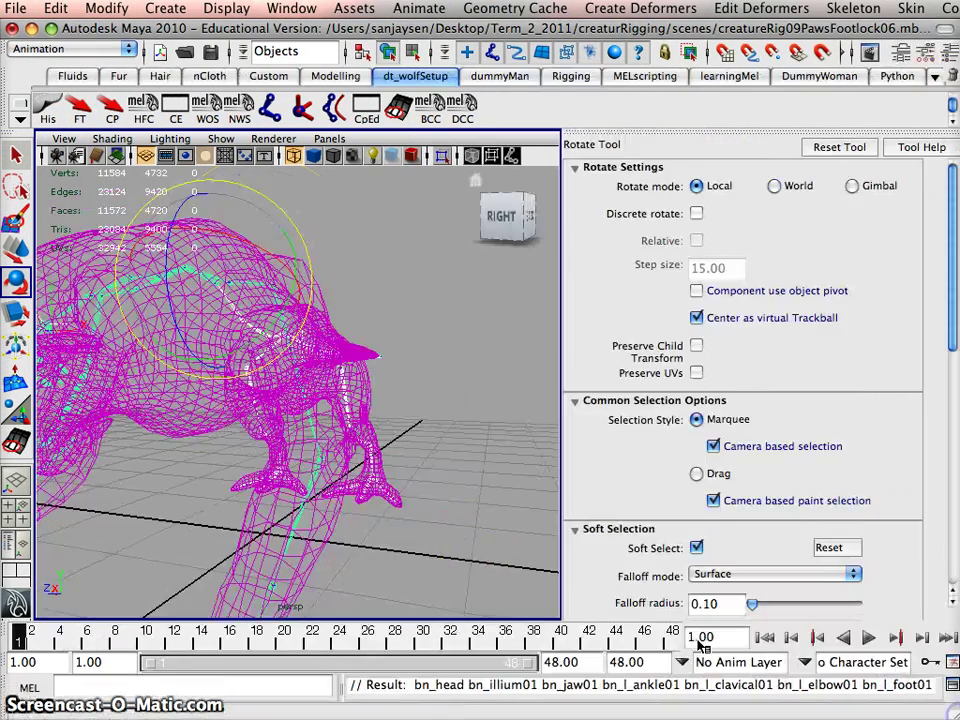
alt+drag(468, 543, 341, 546)
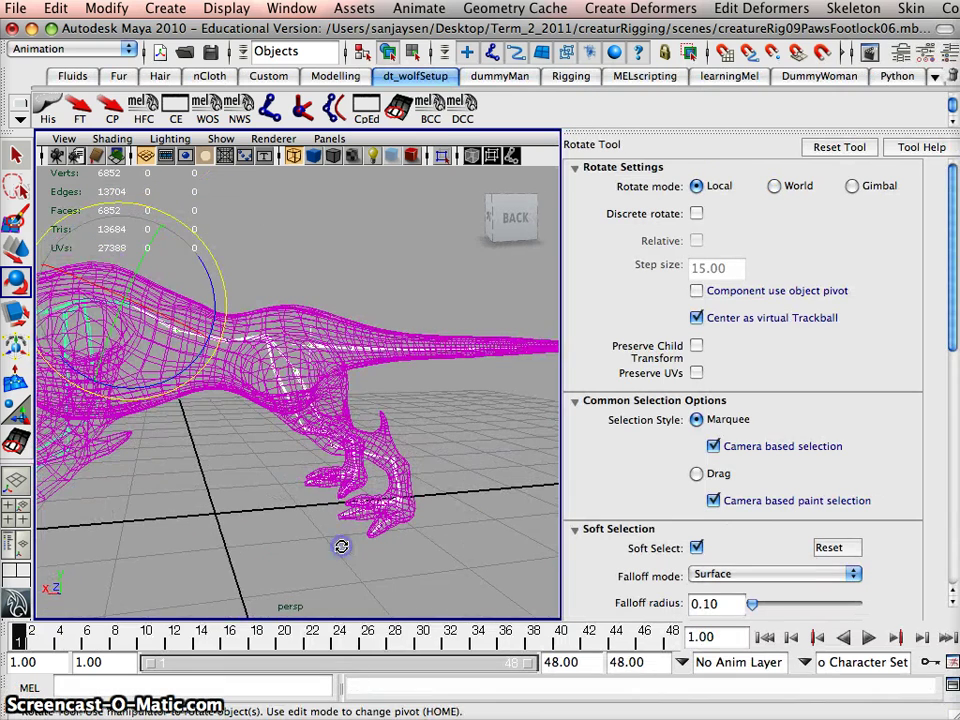
click(349, 322)
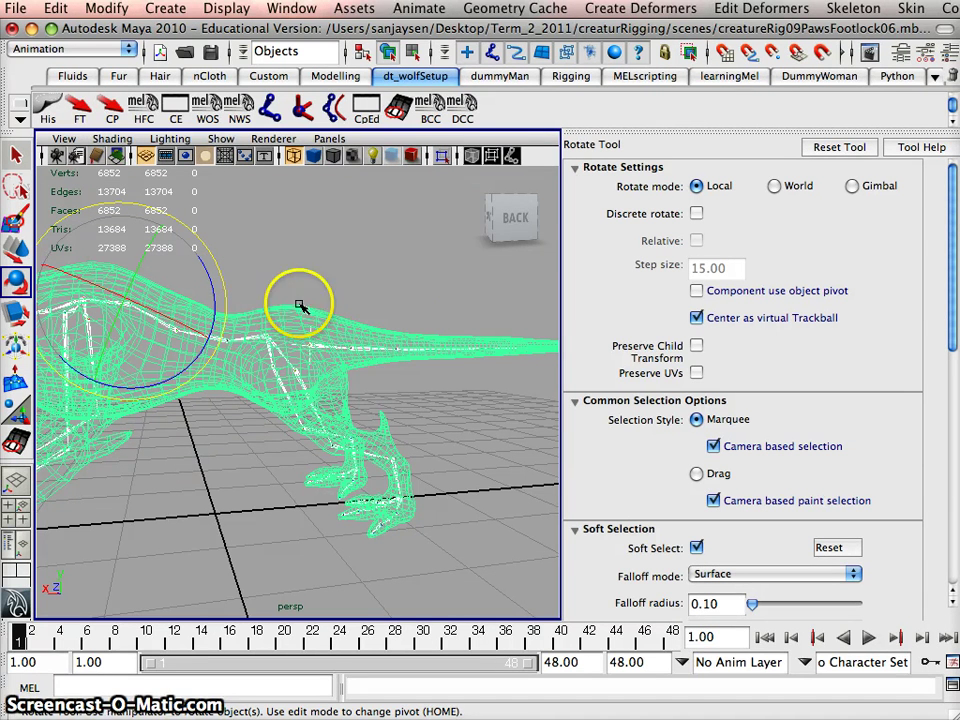
click(478, 475)
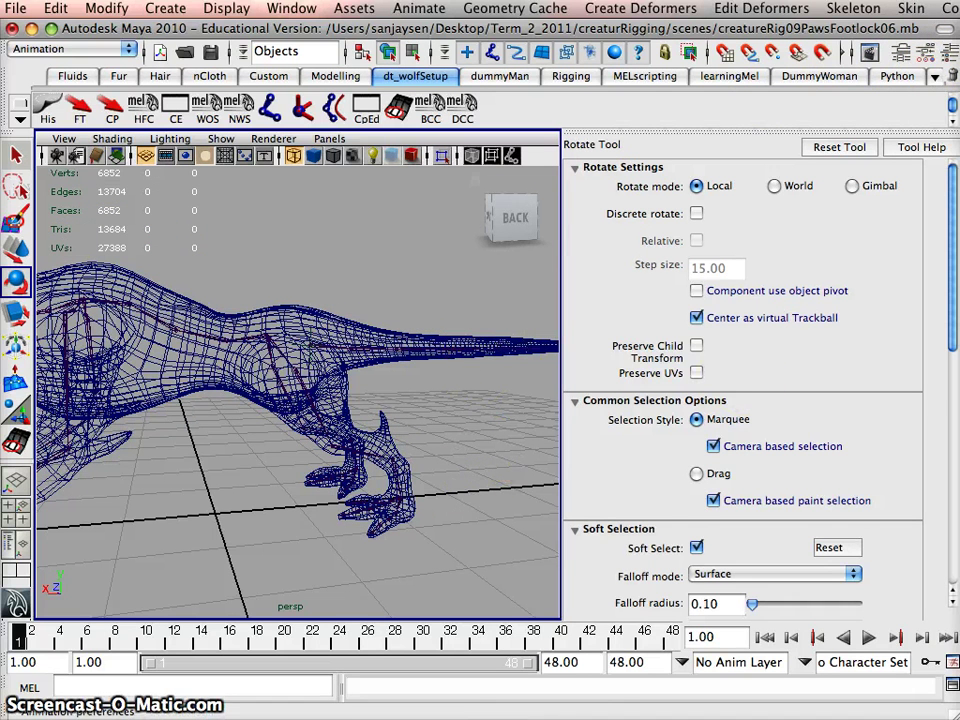
drag(952, 712, 959, 719)
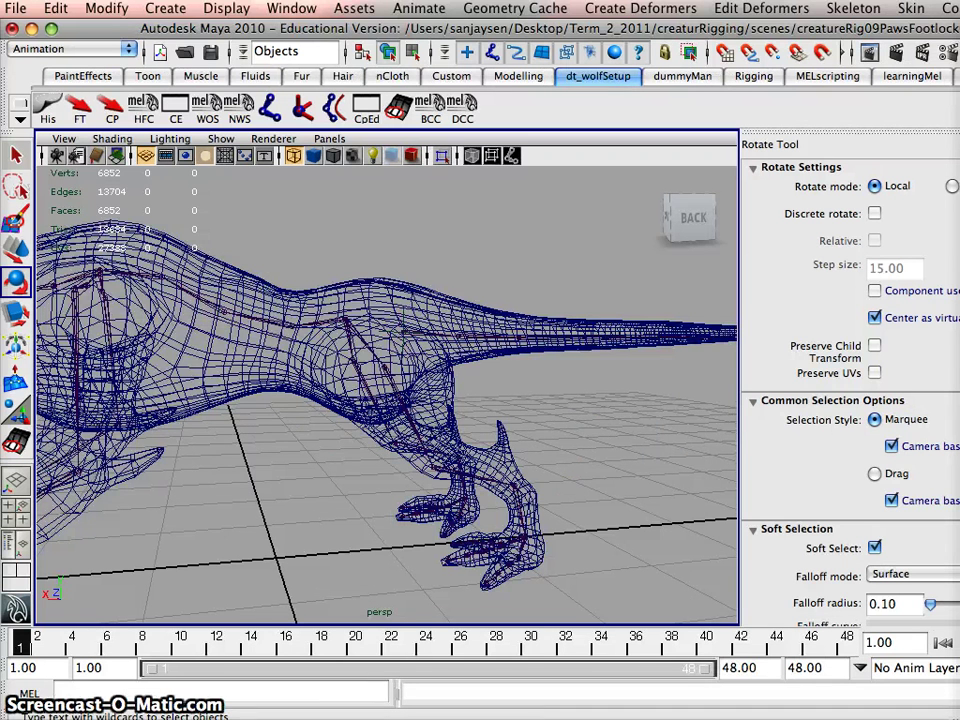
Select all objects matching bn* together with the creature mesh, and show the commands for binding skin.
key(Return)
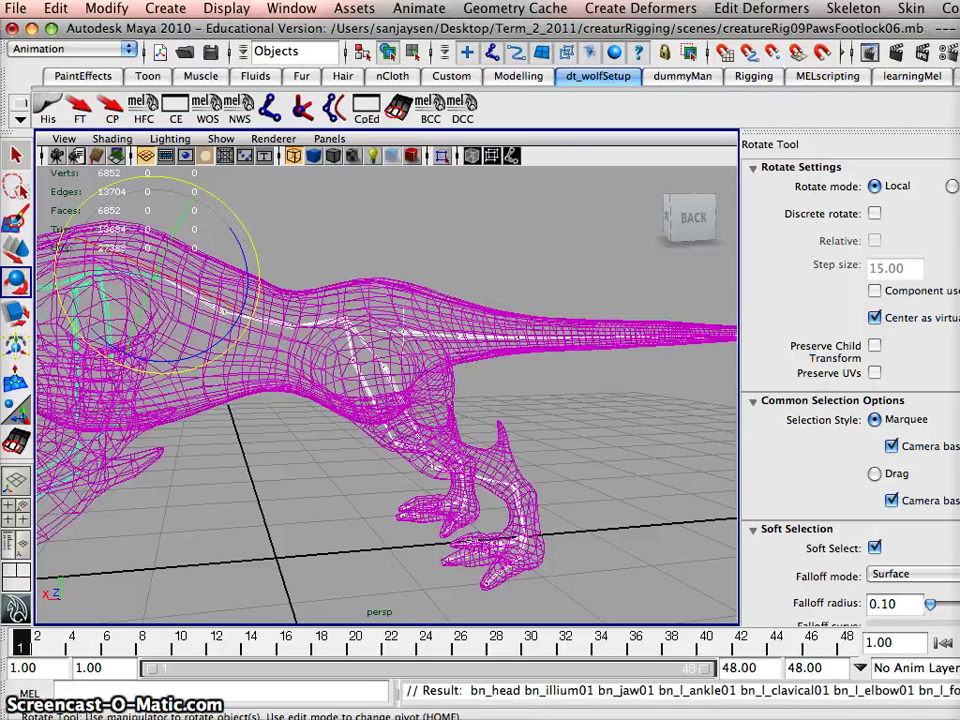
click(372, 297)
shift+click(373, 298)
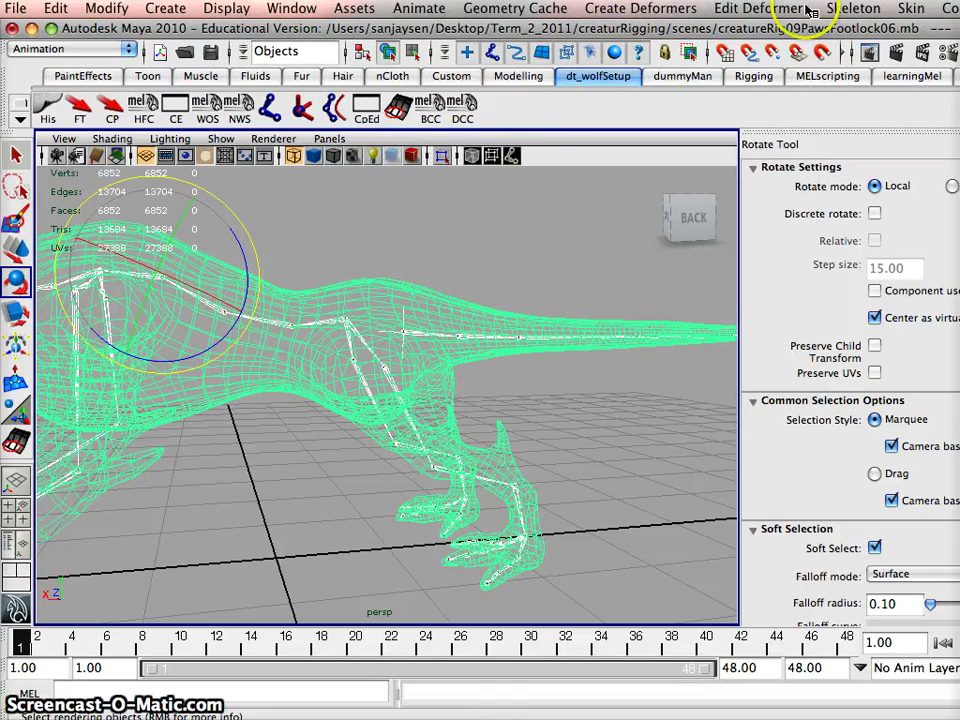
click(911, 8)
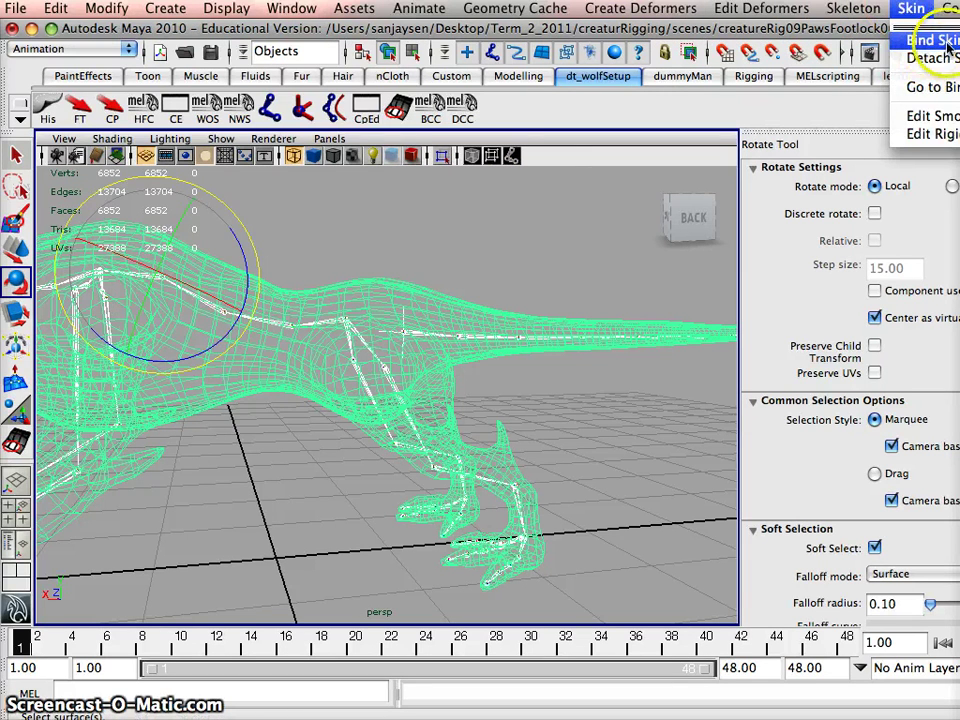
Browse the skin and deformer editing commands, and narrow the program window to fit the screen.
drag(763, 31, 634, 34)
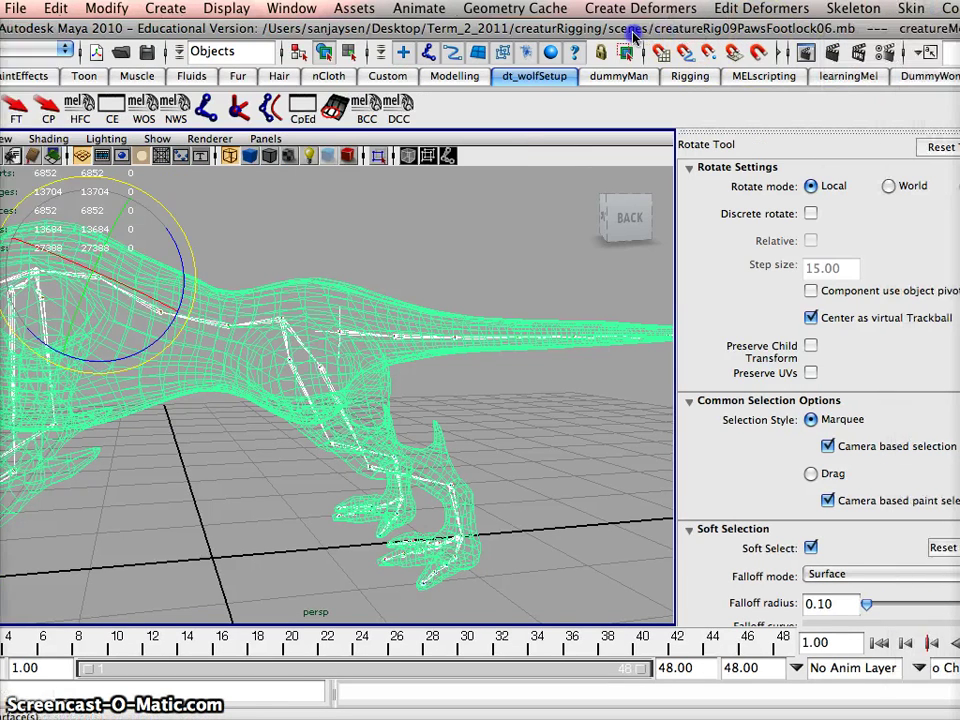
drag(832, 29, 959, 20)
click(910, 9)
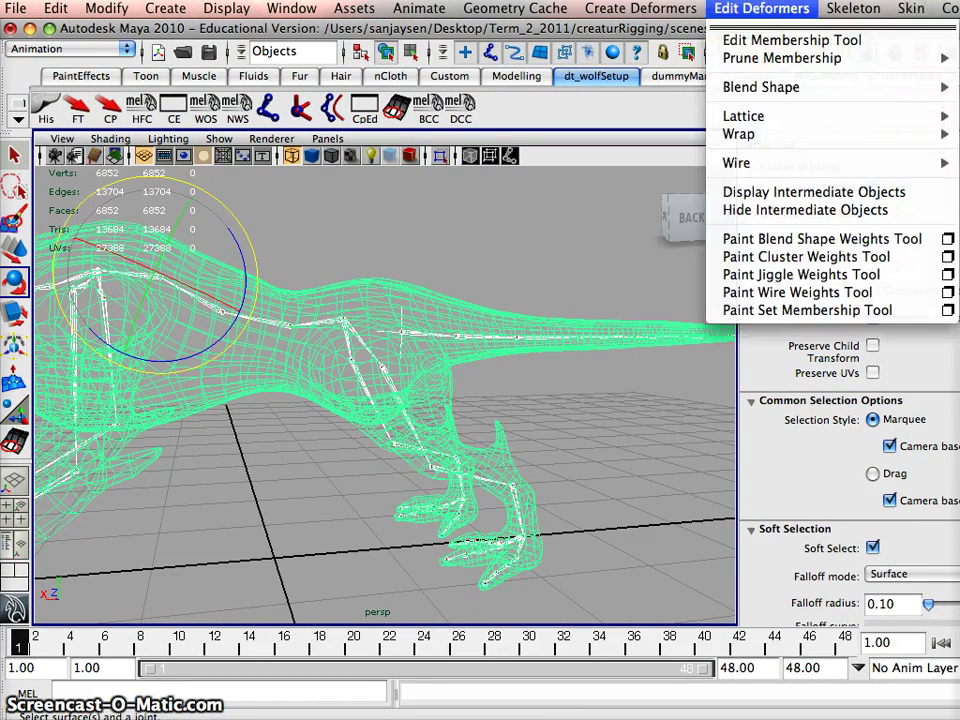
click(724, 8)
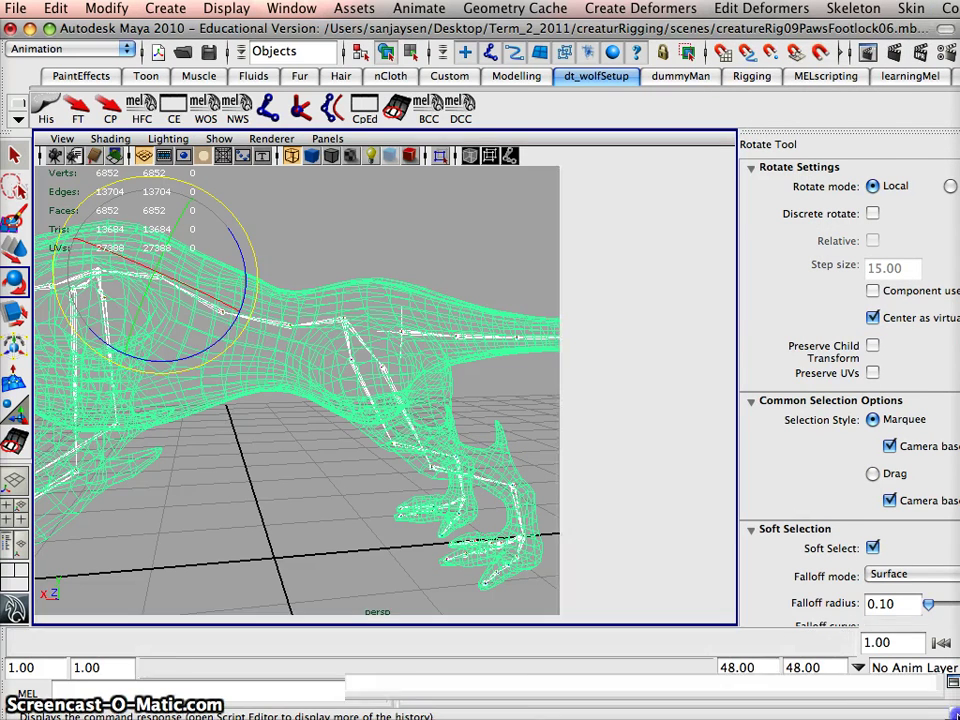
Clear the selection and examine the wireframe creature, closing in on the joints inside its front leg.
alt+drag(375, 553, 500, 548)
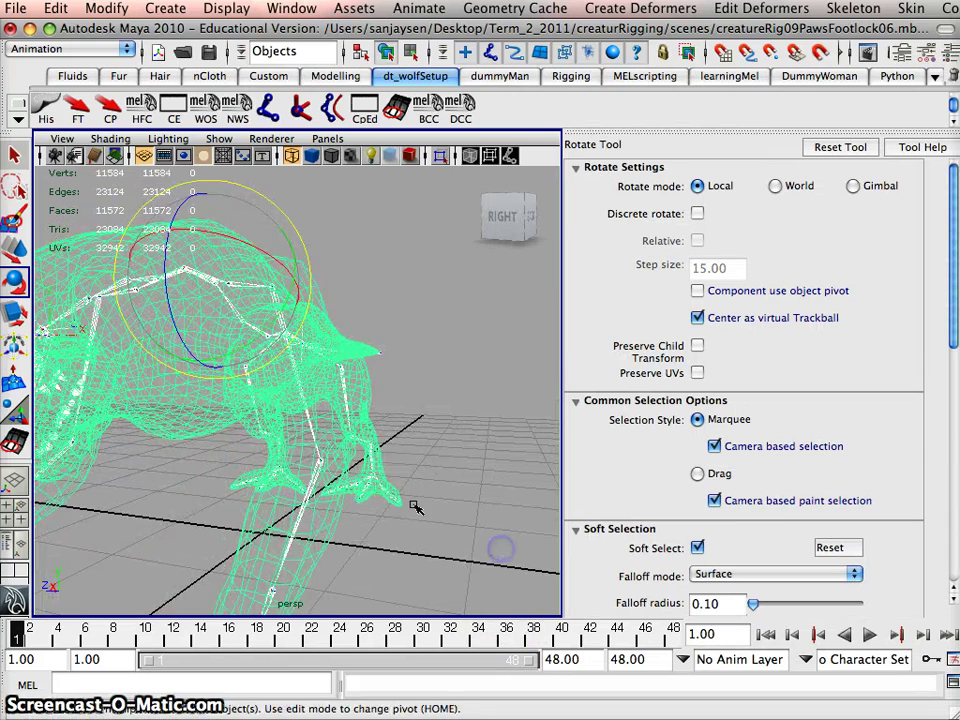
click(414, 506)
scroll(346, 493, down, 5)
alt+drag(346, 493, 262, 491)
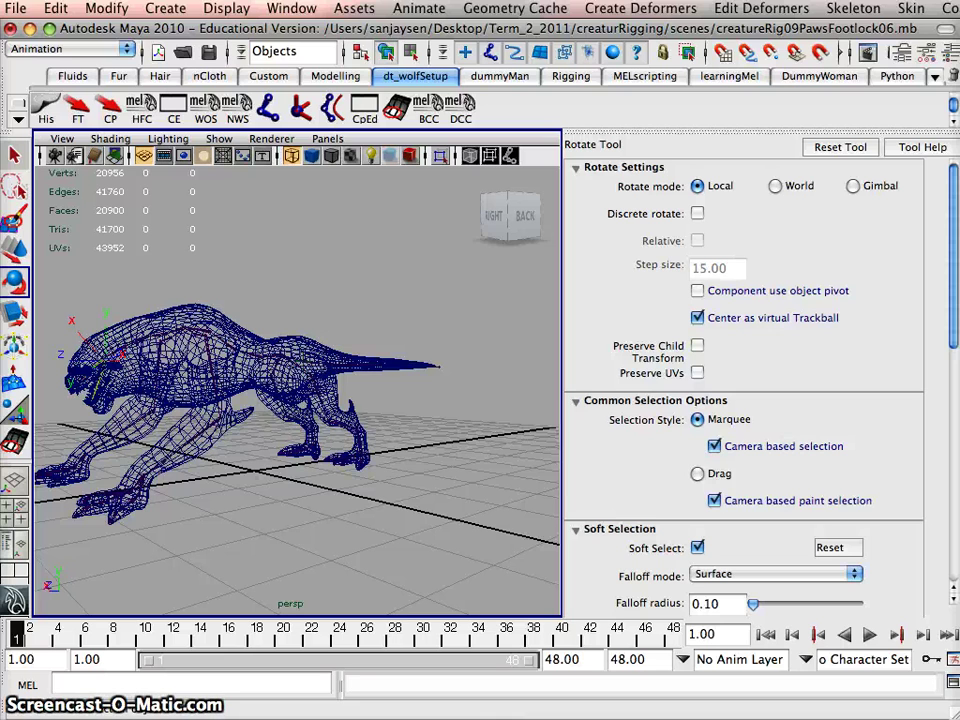
alt+drag(273, 386, 452, 377)
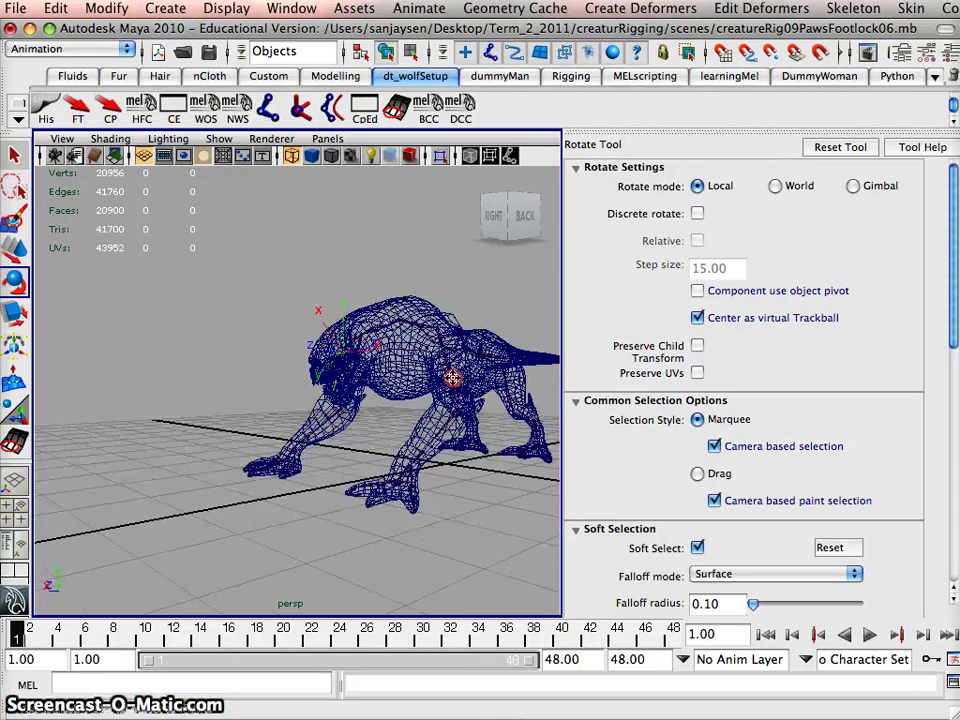
alt+right_drag(364, 436, 414, 480)
alt+drag(414, 480, 197, 409)
alt+drag(476, 399, 433, 409)
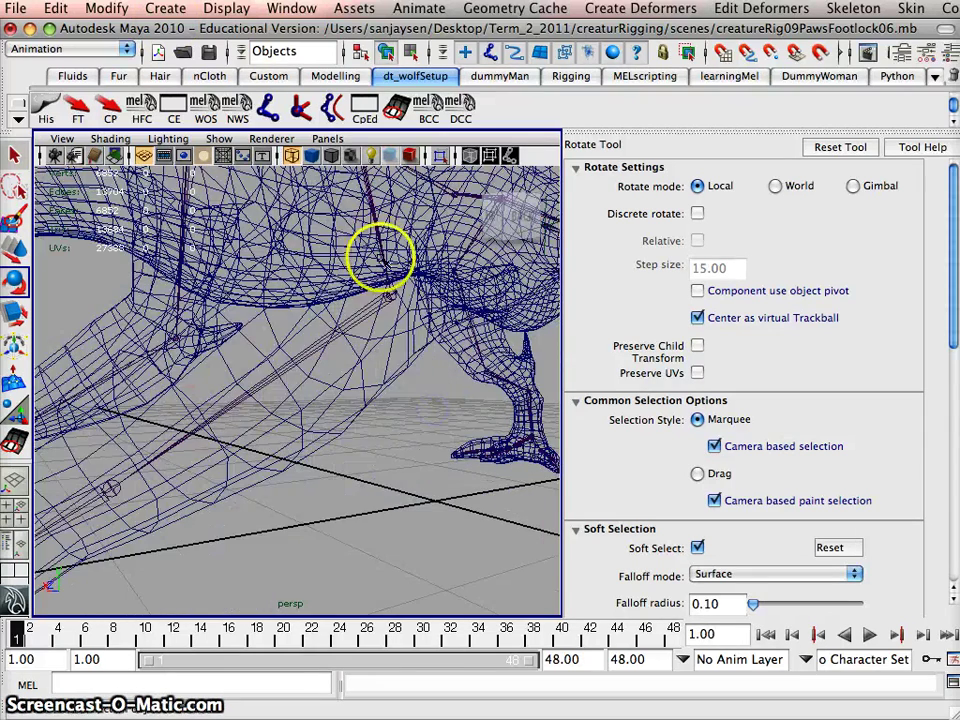
Select the elbow joint of the near front leg, rotate it to raise the forearm, and display the model shaded.
click(373, 311)
scroll(403, 371, down, 5)
alt+drag(403, 371, 456, 424)
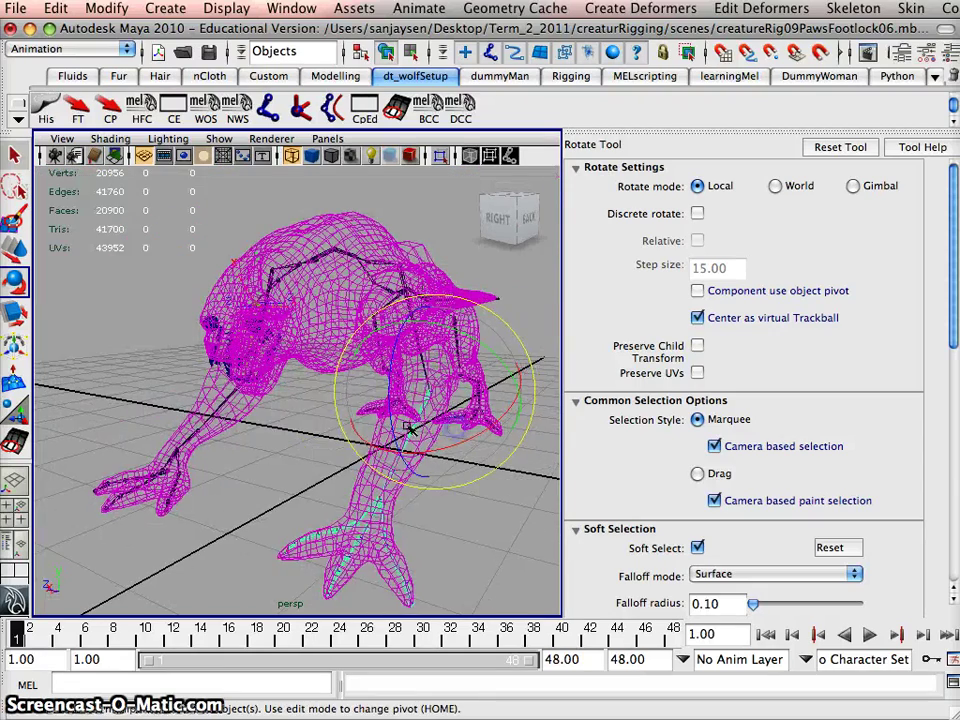
drag(392, 420, 414, 369)
key(5)
alt+drag(510, 482, 397, 464)
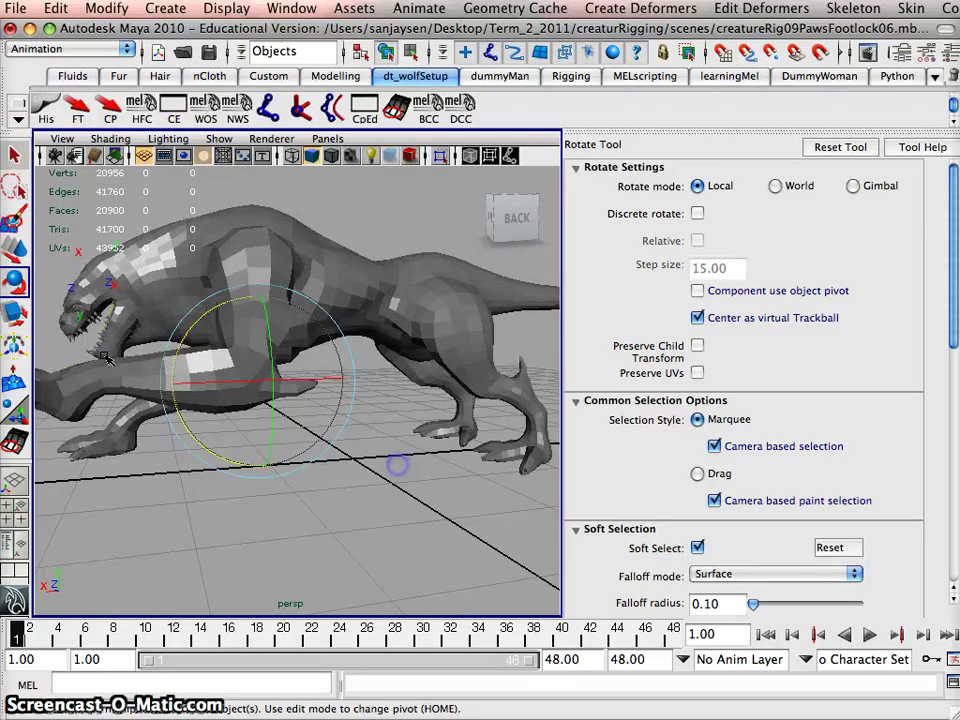
Try a further rotation of the elbow joint up close, and undo both elbow rotations.
alt+middle_drag(292, 486, 412, 525)
alt+right_drag(300, 512, 392, 503)
alt+middle_drag(392, 503, 313, 430)
alt+right_drag(313, 430, 300, 422)
drag(366, 393, 377, 422)
key(super+z)
key(super+z)
alt+middle_drag(387, 453, 433, 437)
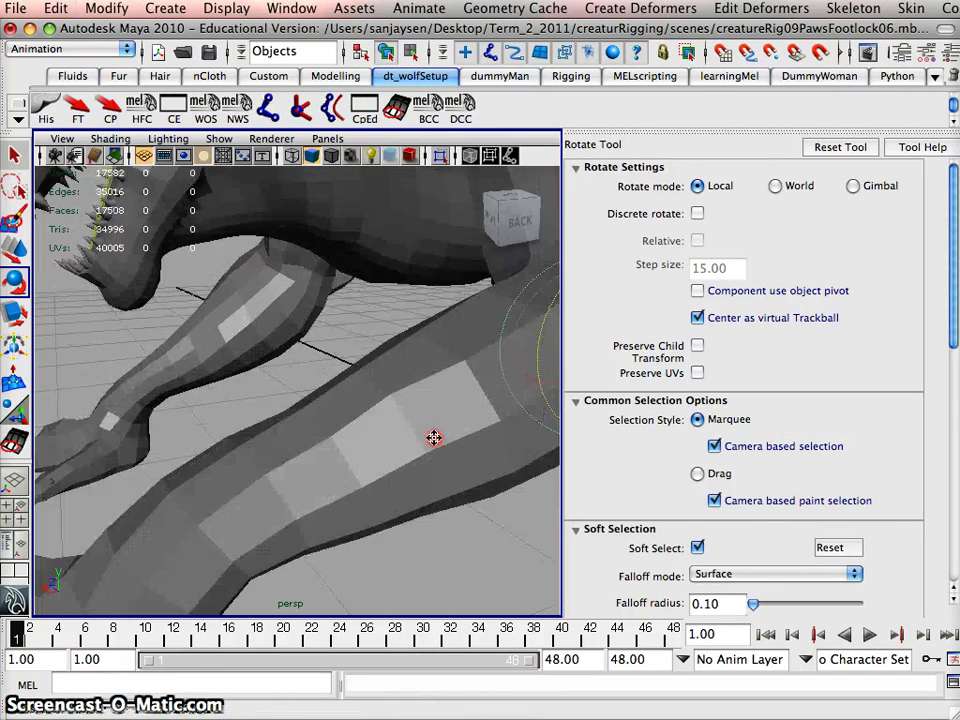
Try swinging the forearm downward at the elbow joint to straighten the front leg, and undo it.
alt+right_drag(433, 437, 403, 163)
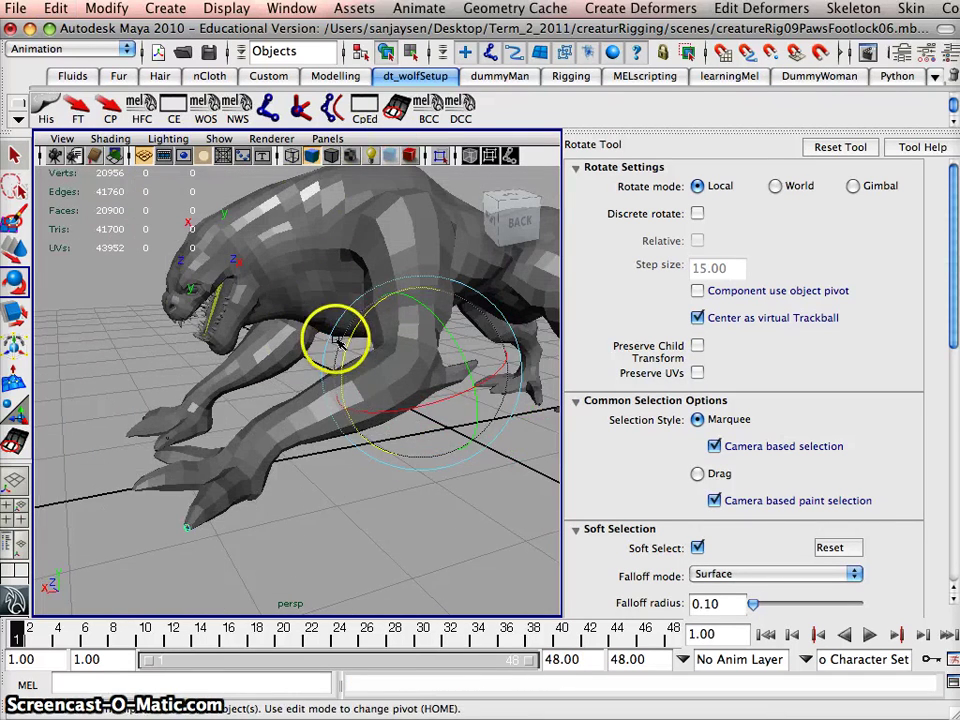
drag(345, 345, 378, 435)
key(super+z)
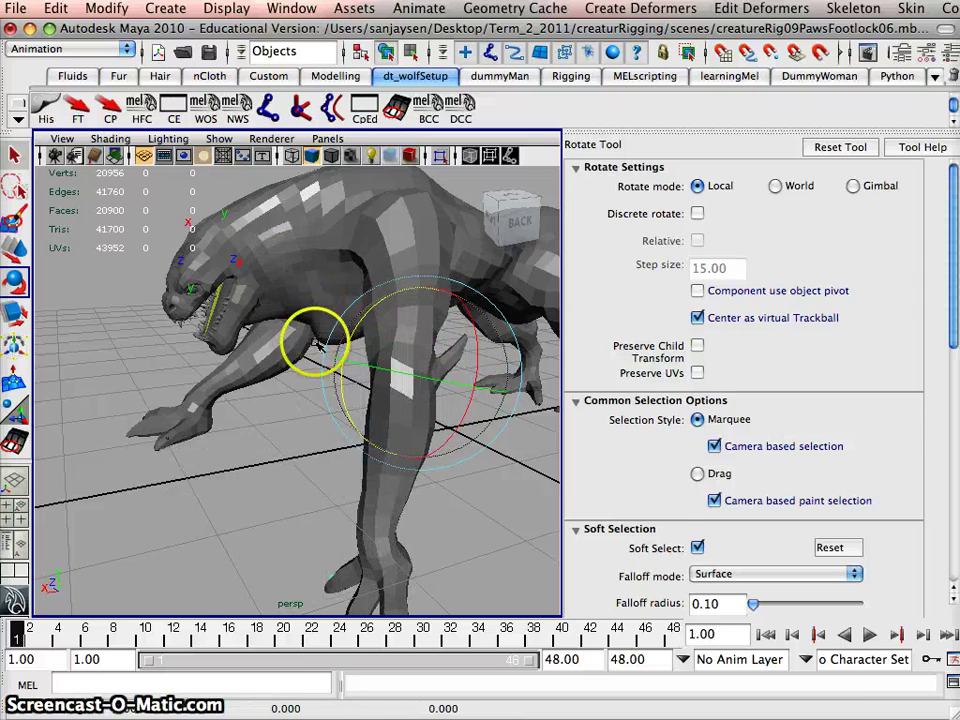
key(super+z)
mouse_move(341, 431)
alt+mouse_down()
mouse_move(420, 446)
mouse_move(223, 429)
mouse_move(165, 399)
mouse_move(340, 424)
alt+mouse_up()
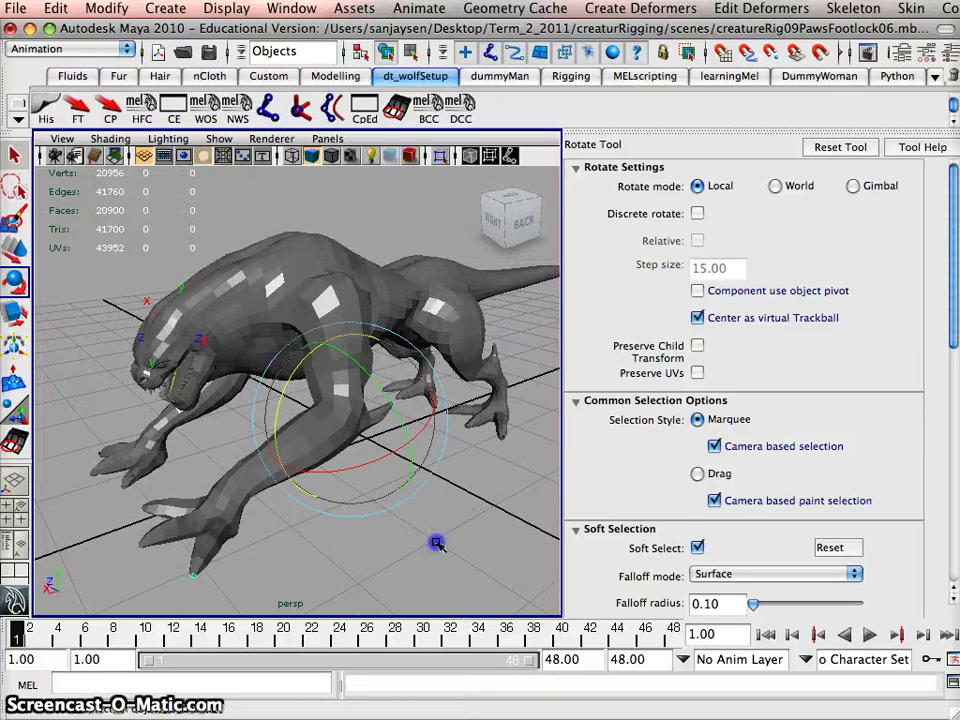
Try rotating the near front leg's shoulder joint, turn on X-Ray Joints, and undo the shoulder rotations.
click(337, 334)
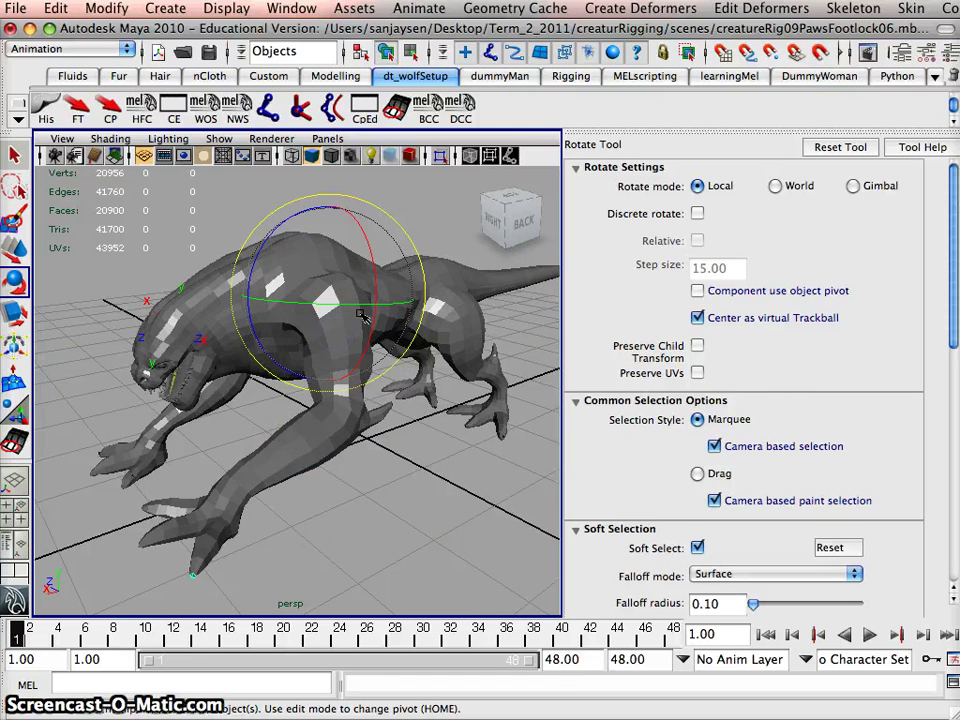
drag(375, 296, 352, 272)
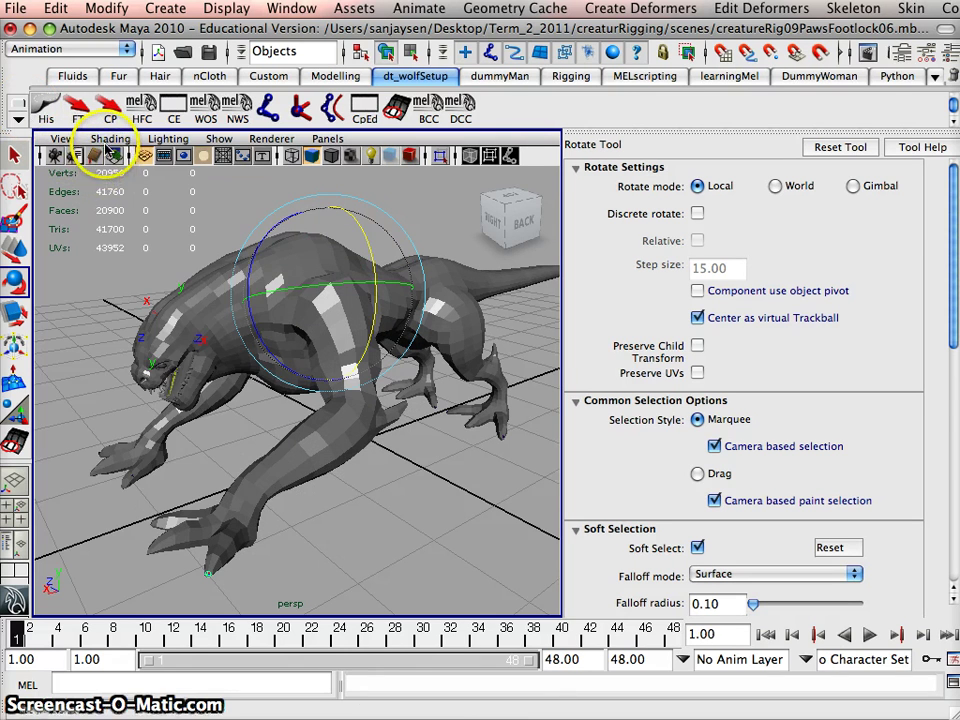
click(110, 139)
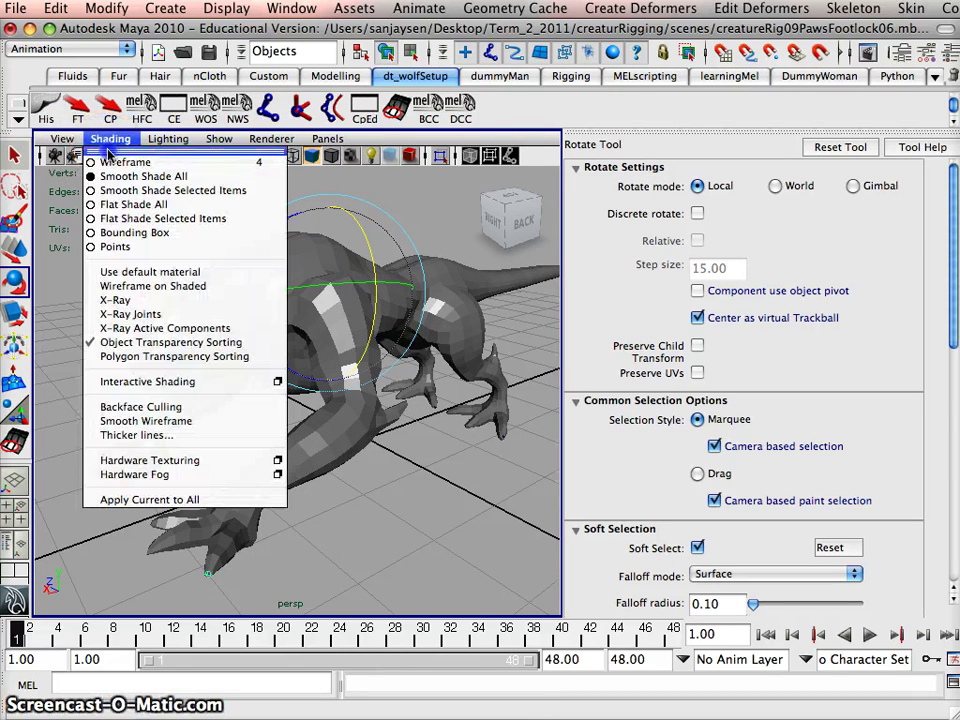
click(150, 314)
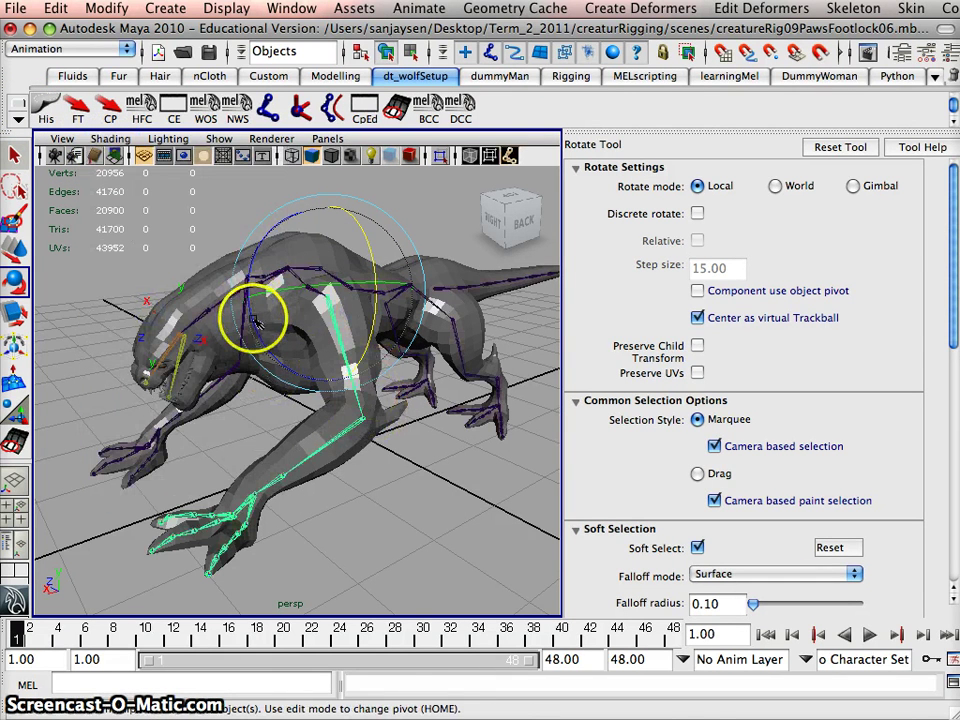
key(ctrl+z)
drag(253, 330, 270, 312)
key(ctrl+z)
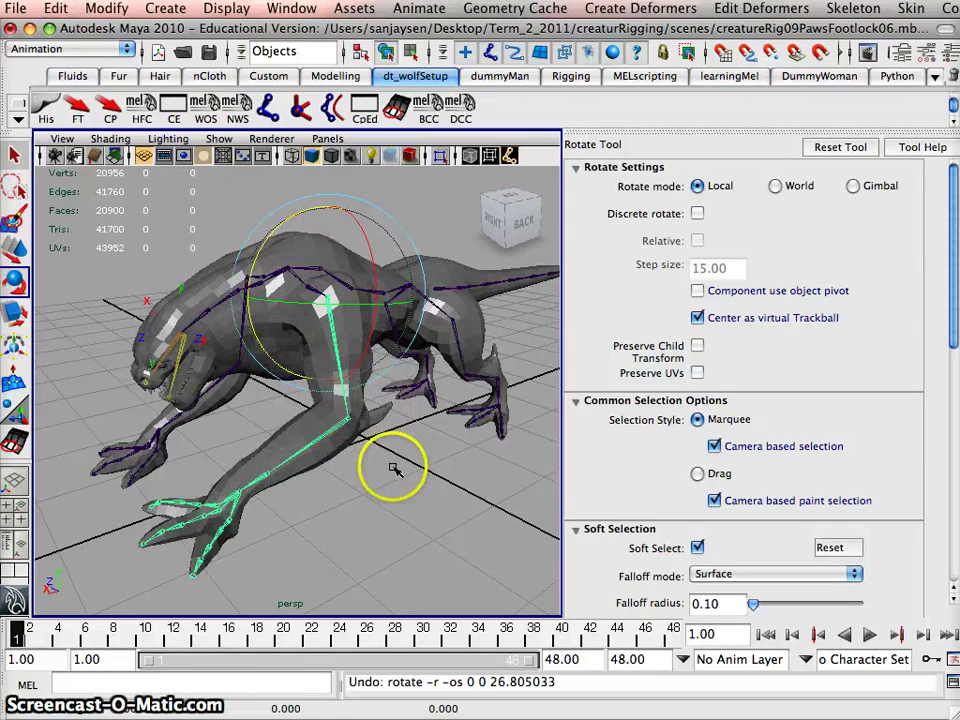
Clear the selection and view the shoulder and elbow joints through the shaded front leg.
scroll(391, 458, up, 5)
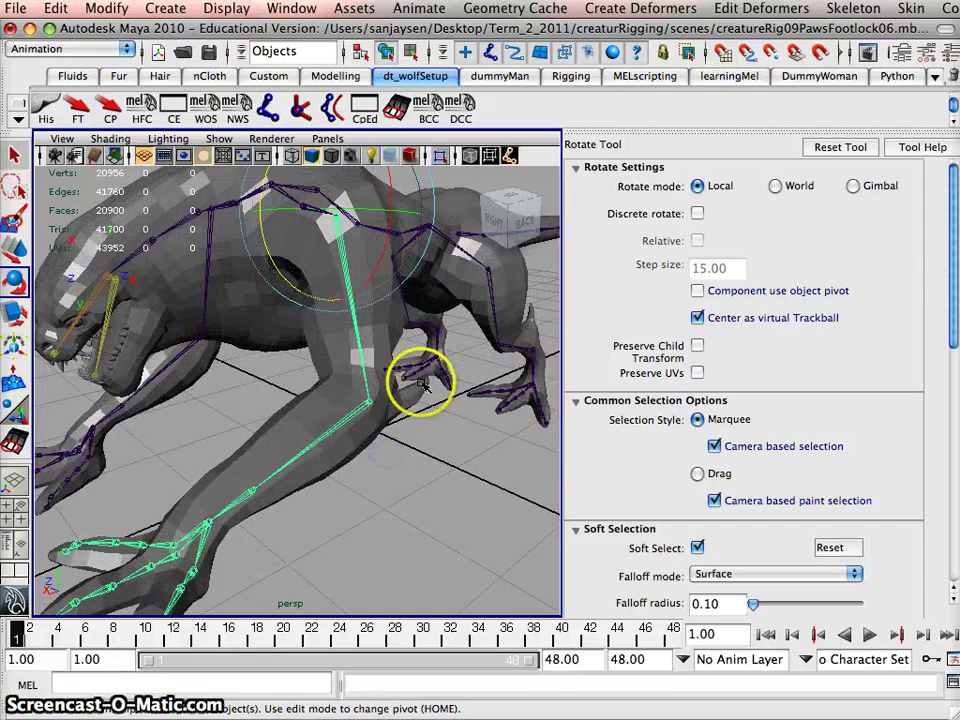
click(430, 497)
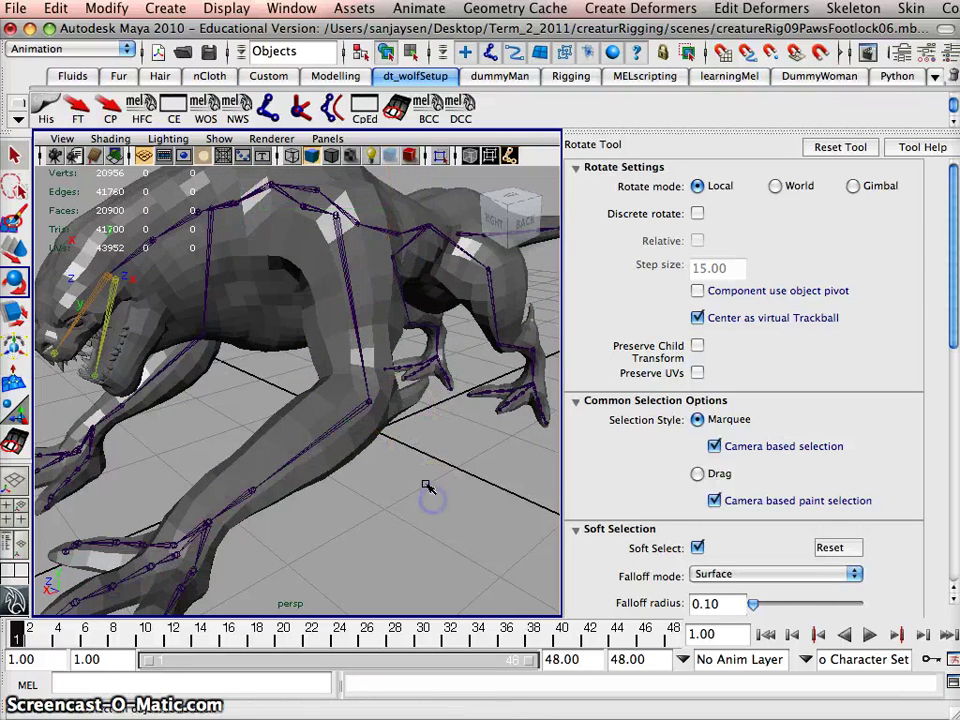
alt+drag(425, 486, 416, 536)
click(390, 372)
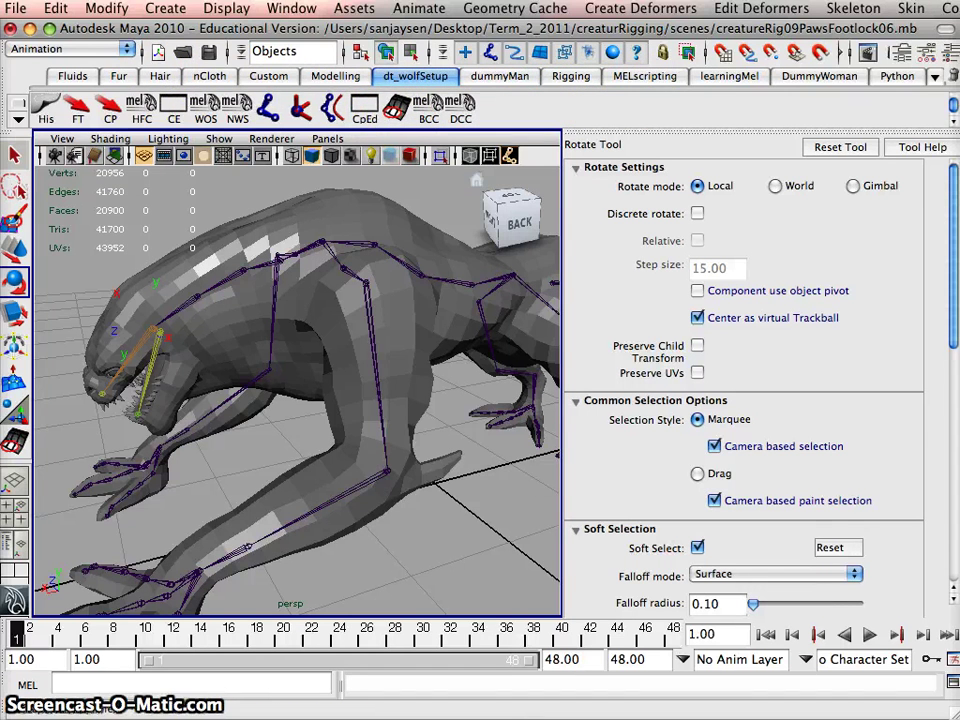
Look up the Paint Skin Weights Tool among the smooth skin editing commands.
click(914, 8)
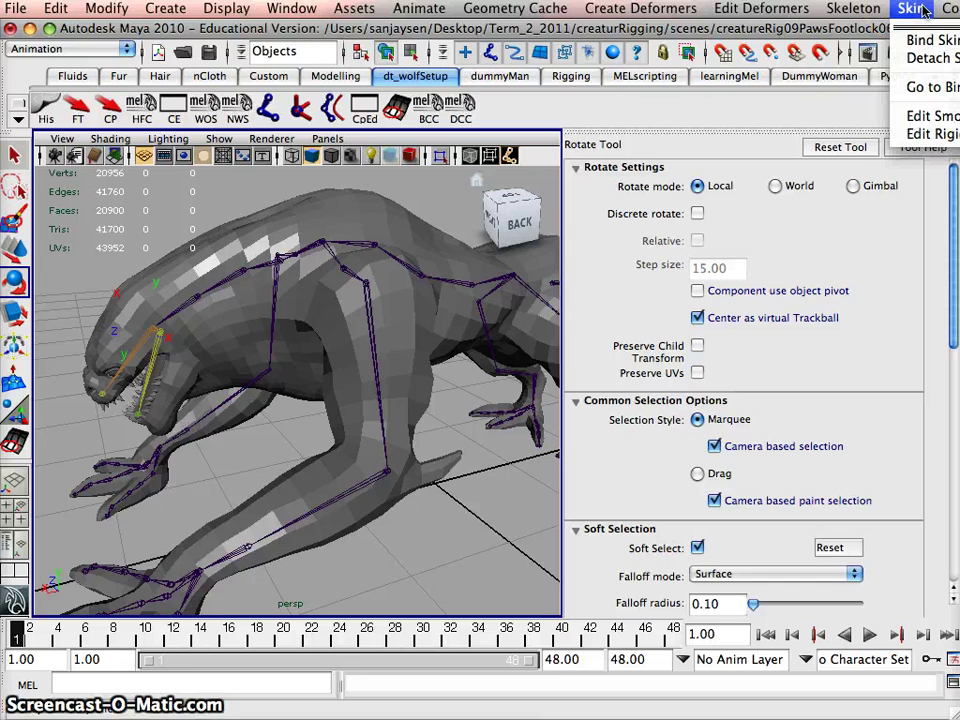
mouse_move(950, 116)
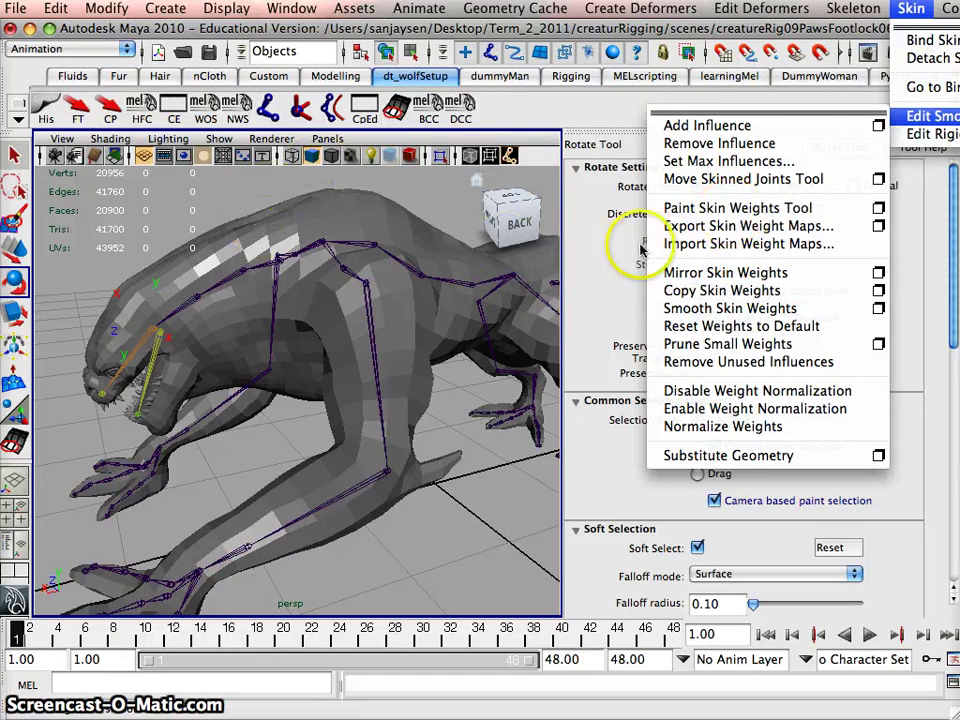
click(404, 116)
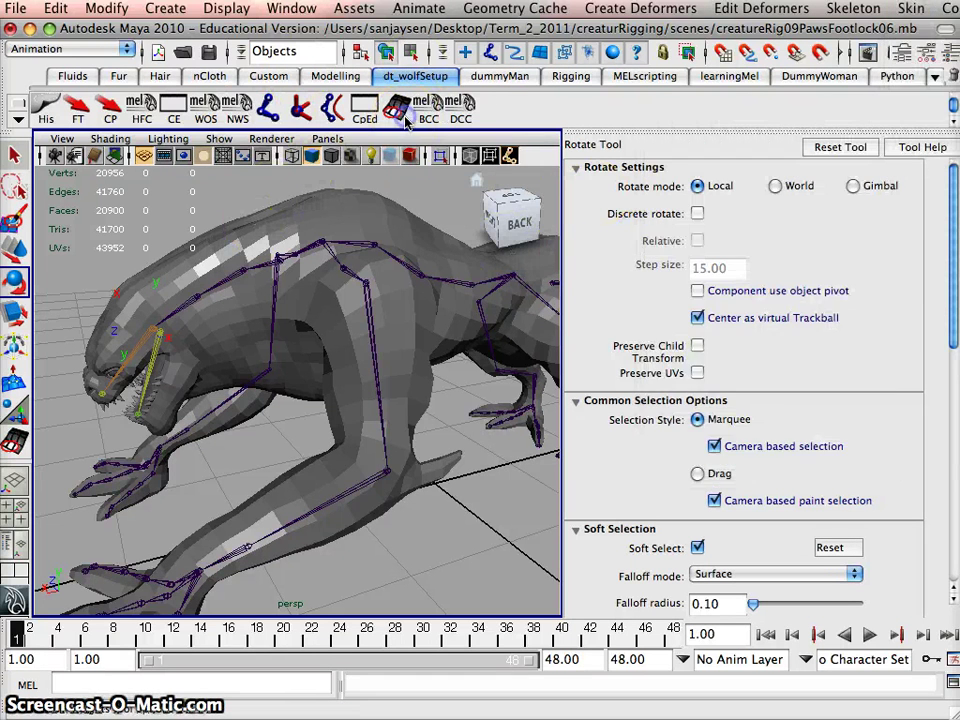
Select the creature mesh and activate the Paint Skin Weights Tool on it.
click(398, 116)
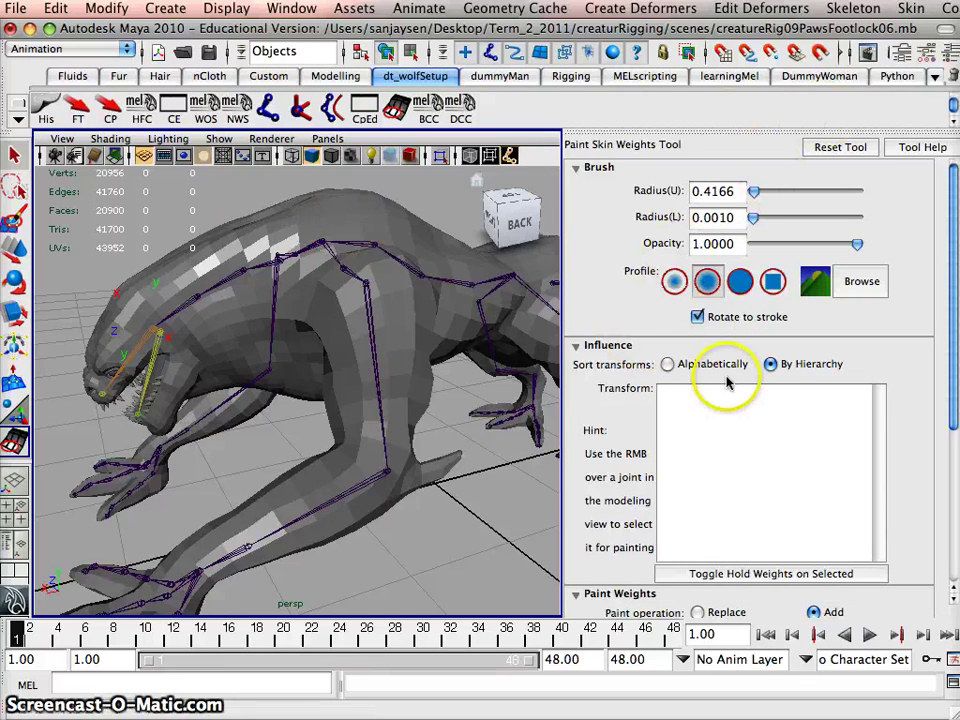
alt+drag(370, 312, 467, 332)
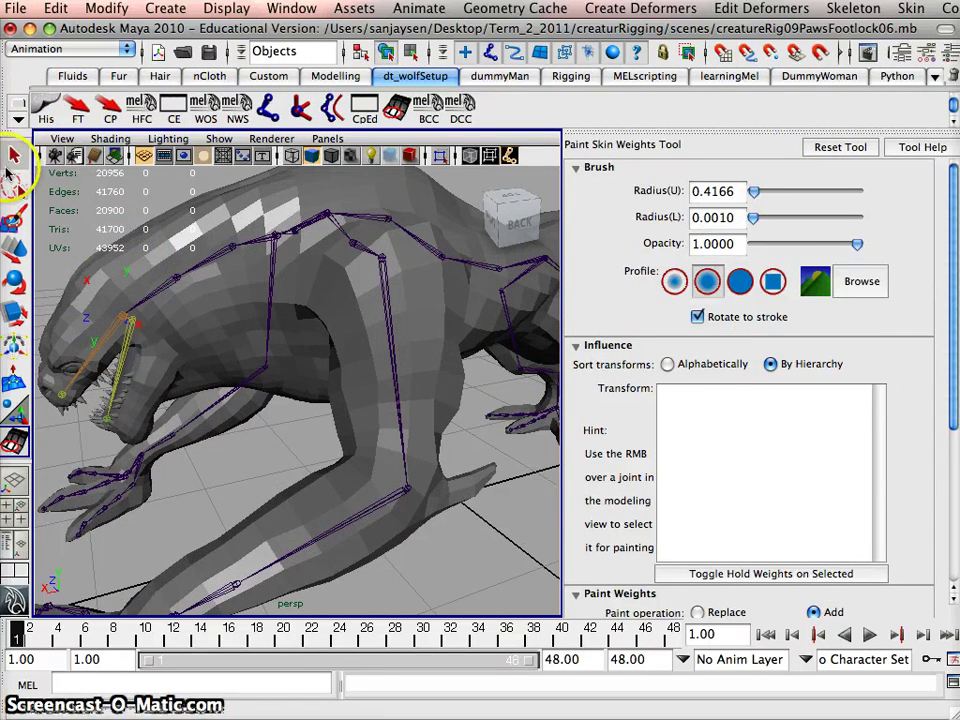
key(q)
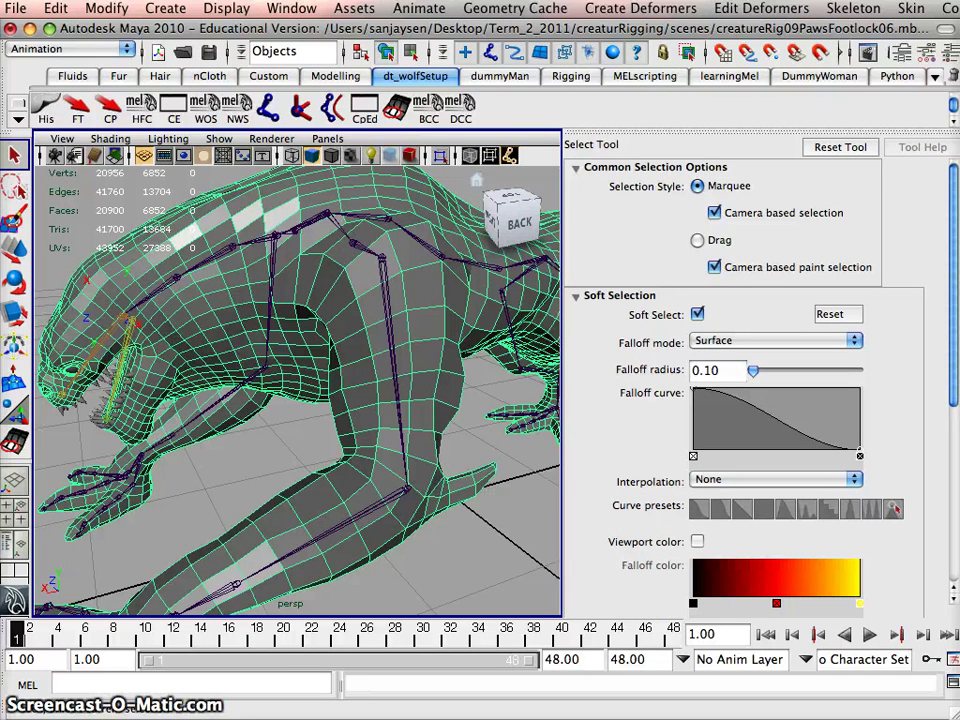
click(397, 107)
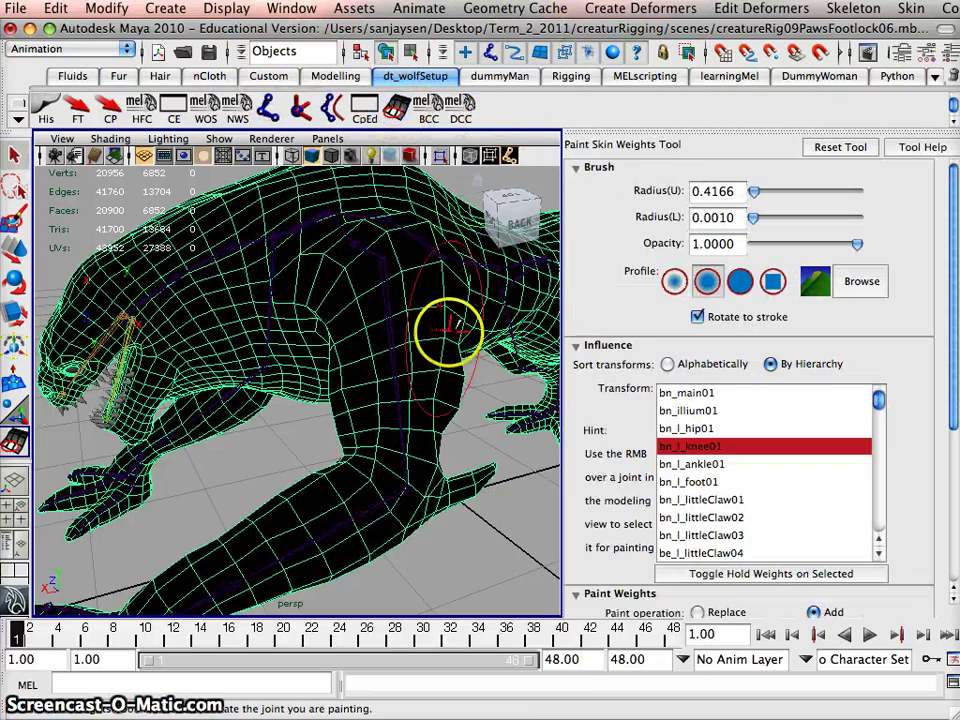
Examine the bn_l_knee01 weights on the whole creature and browse the list of influence joints.
scroll(439, 345, down, 5)
alt+drag(423, 365, 261, 241)
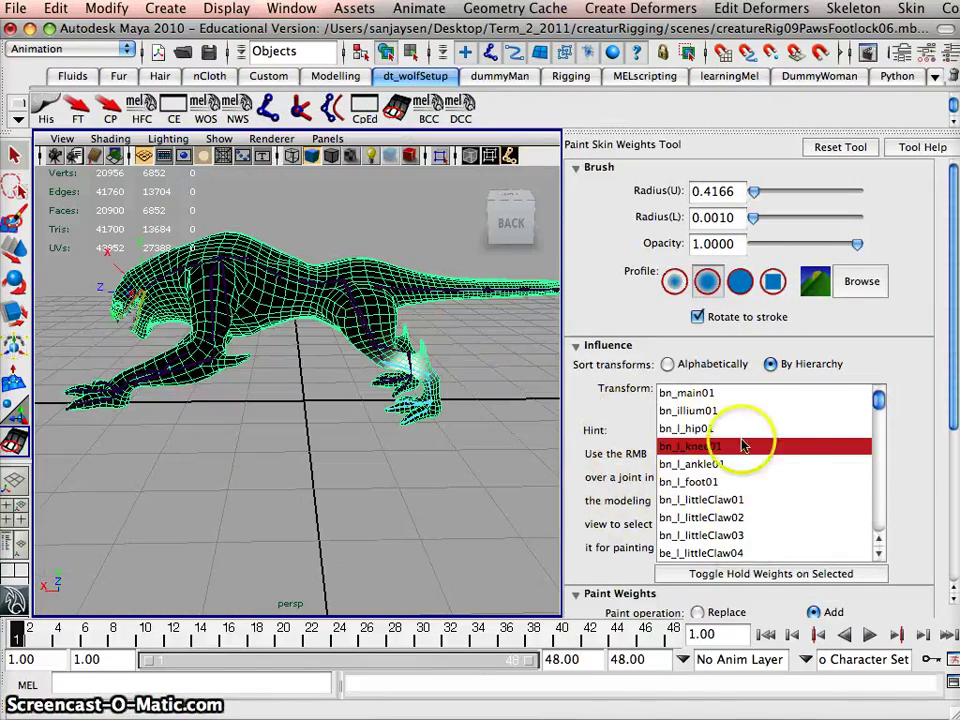
scroll(804, 452, down, 3)
scroll(808, 446, up, 3)
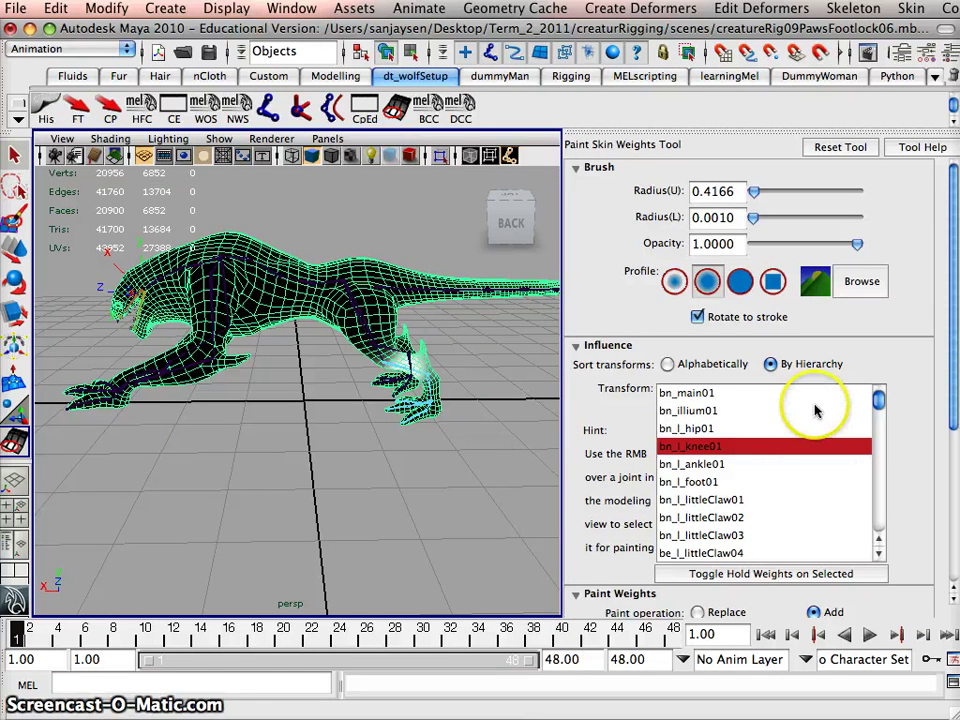
alt+drag(484, 372, 481, 375)
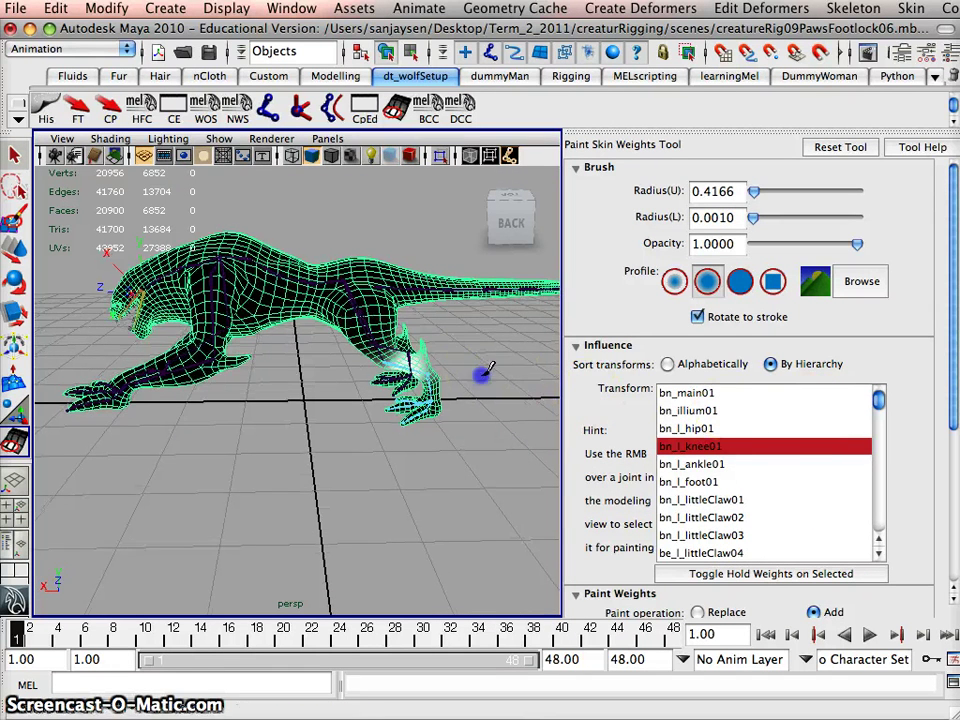
scroll(766, 468, down, 3)
scroll(730, 478, down, 3)
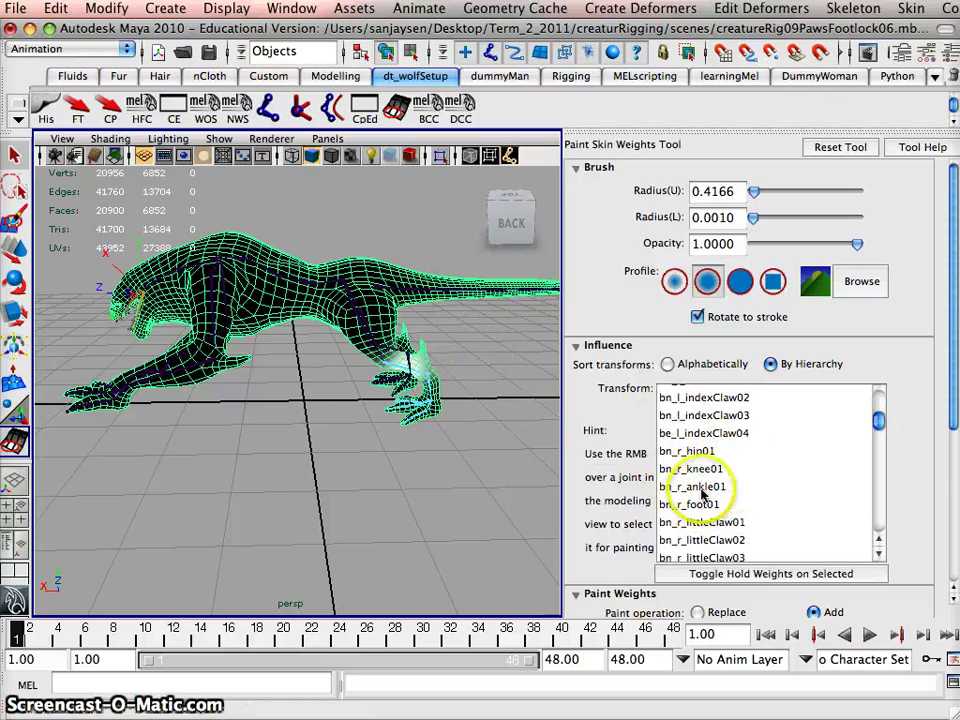
Pick the bn_l_knee01 influence near the start of the joint list and view its weights around the rear leg.
scroll(506, 386, up, 2)
scroll(688, 438, up, 1)
scroll(729, 450, up, 5)
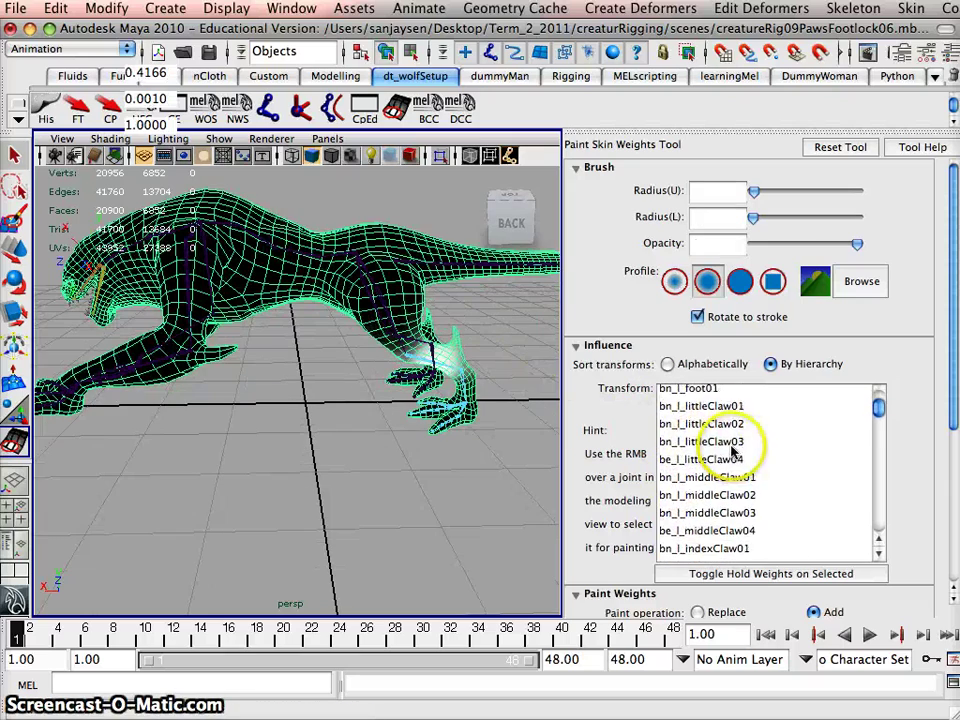
click(729, 446)
alt+drag(377, 402, 381, 401)
alt+middle_drag(381, 401, 418, 480)
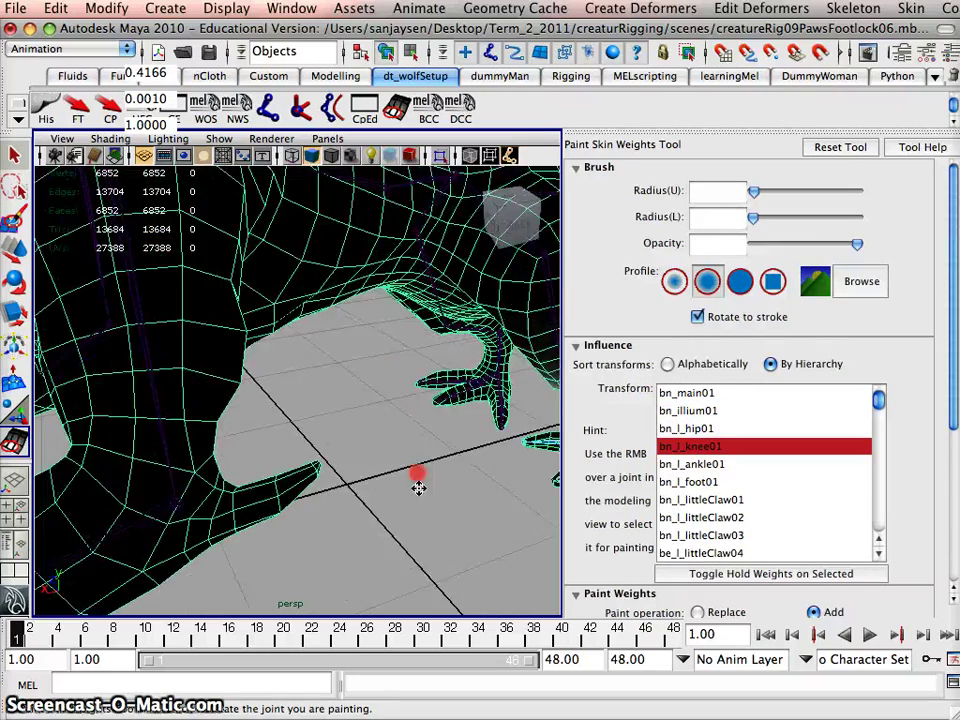
scroll(432, 478, down, 3)
alt+drag(446, 476, 468, 484)
Choose the bn_l_ankle01 influence and examine its weights up close around the left rear ankle and foot.
click(707, 464)
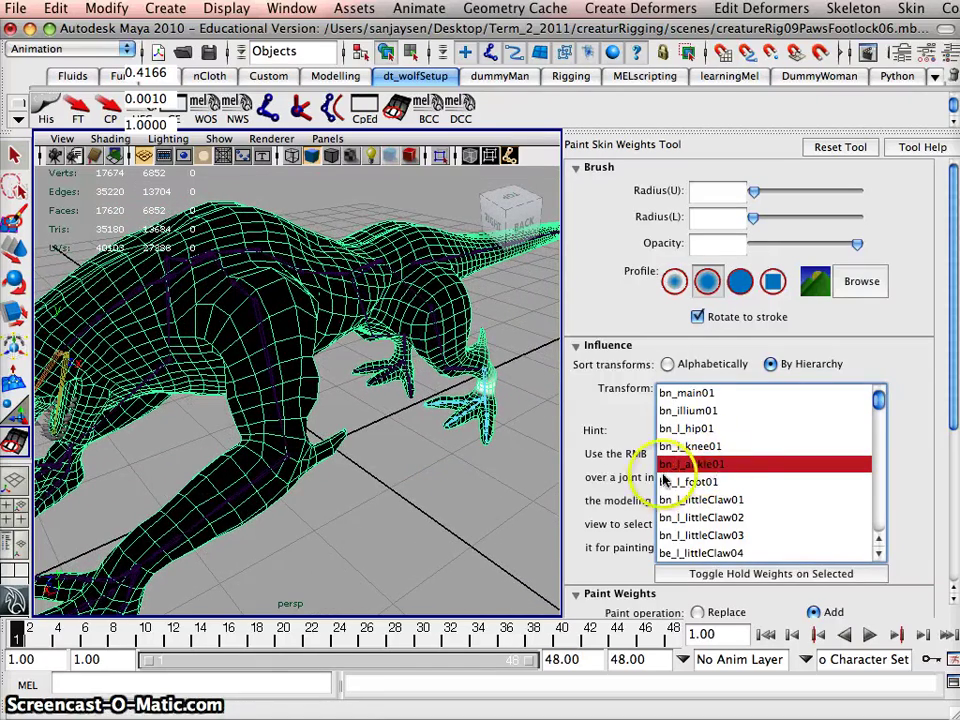
alt+drag(495, 429, 426, 422)
alt+middle_drag(426, 422, 327, 318)
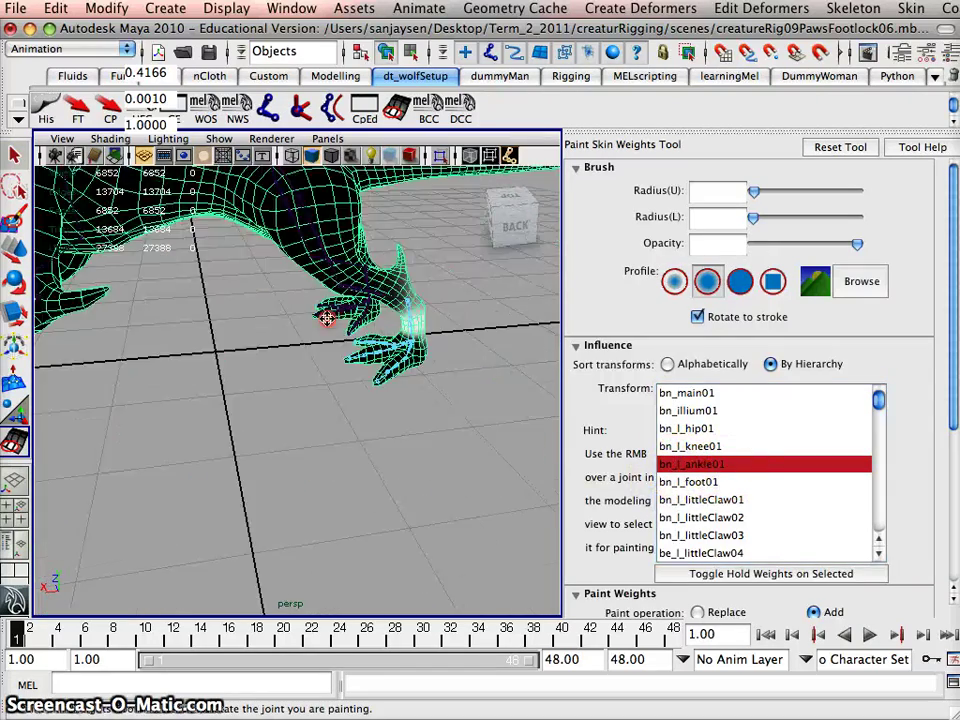
alt+right_drag(327, 319, 439, 326)
mouse_move(439, 326)
alt+middle_down()
mouse_move(197, 428)
mouse_move(122, 471)
alt+middle_up()
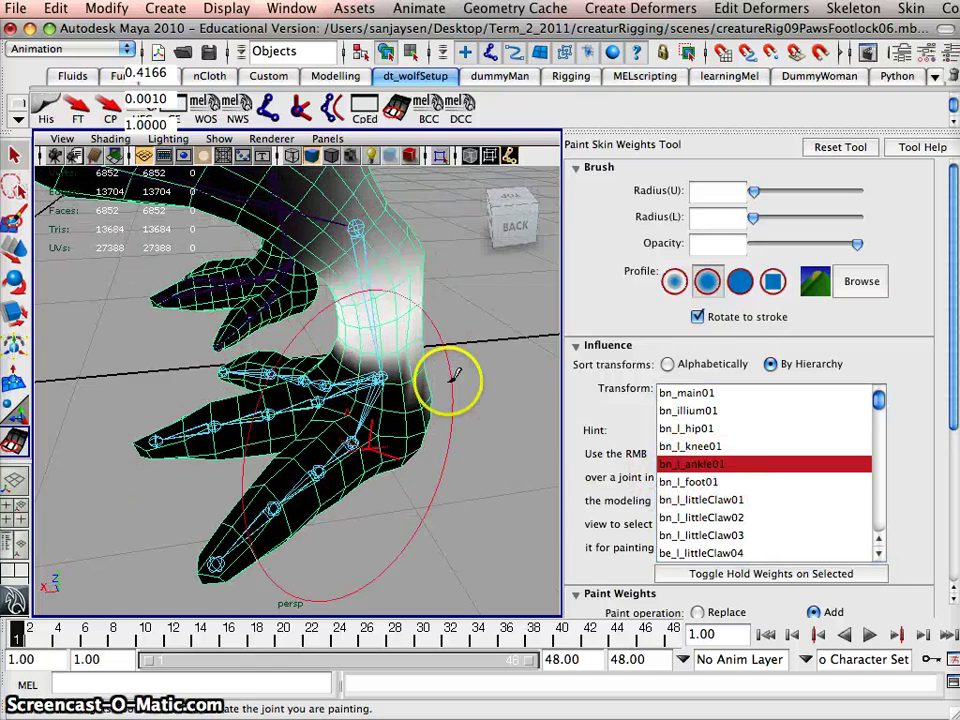
alt+drag(452, 377, 400, 378)
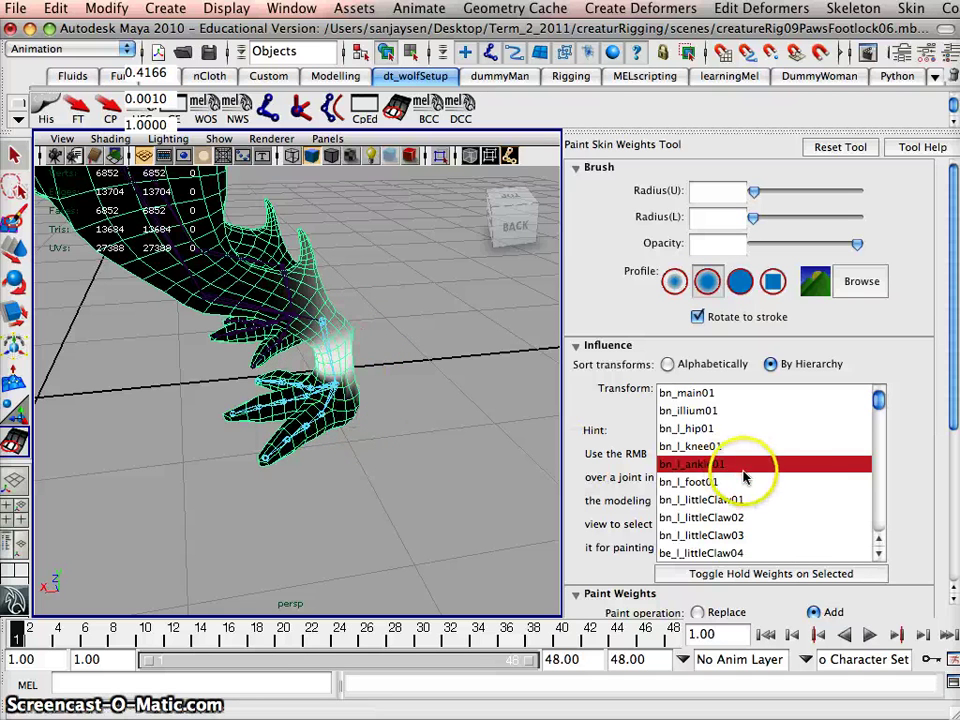
Choose the bn_l_hip01 influence and view its weights on the left thigh.
click(707, 429)
alt+middle_drag(445, 385, 550, 553)
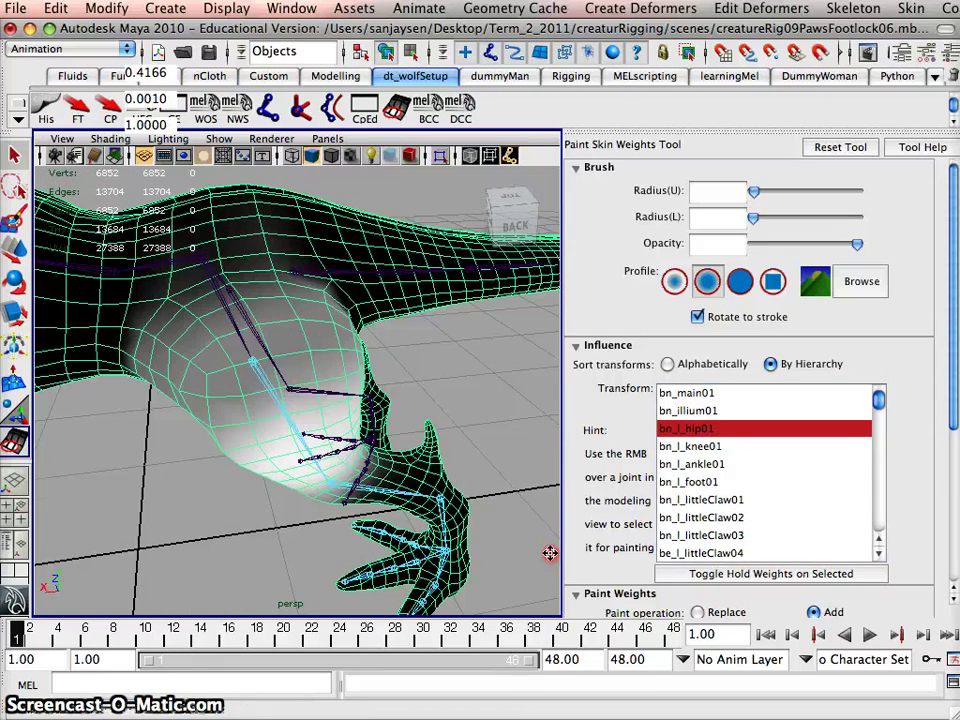
alt+drag(310, 300, 348, 308)
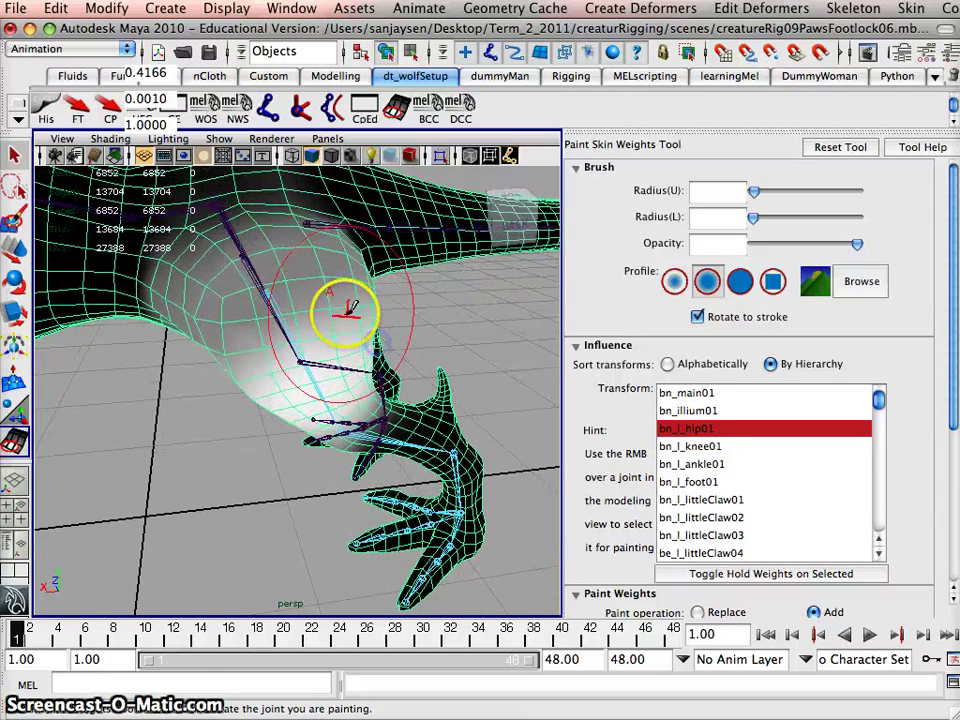
right_click(334, 306)
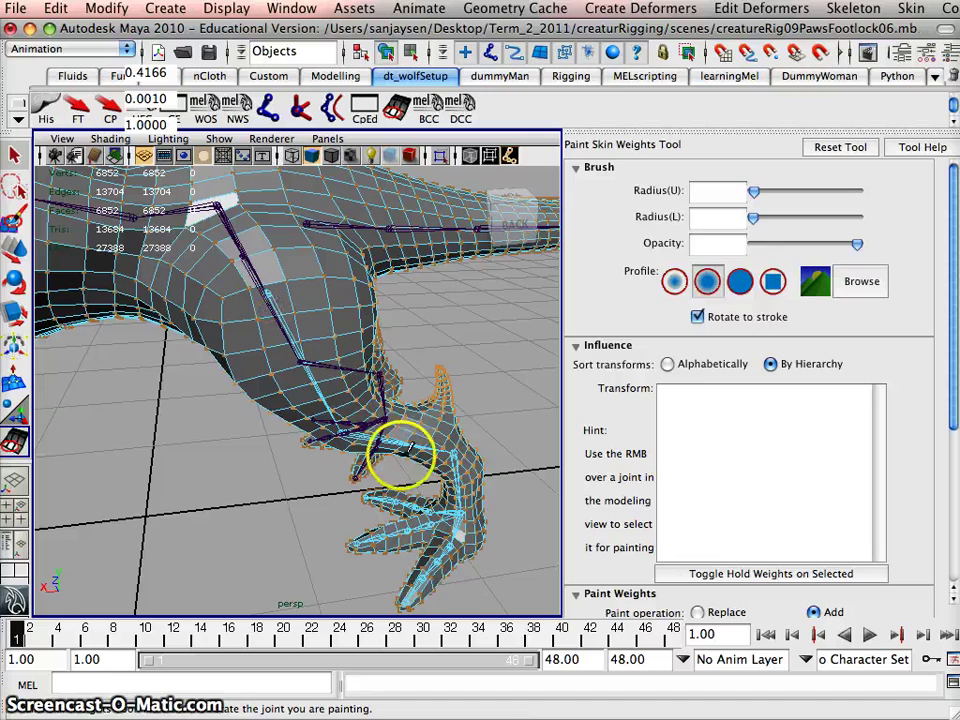
alt+middle_drag(362, 525, 356, 612)
alt+drag(392, 510, 437, 497)
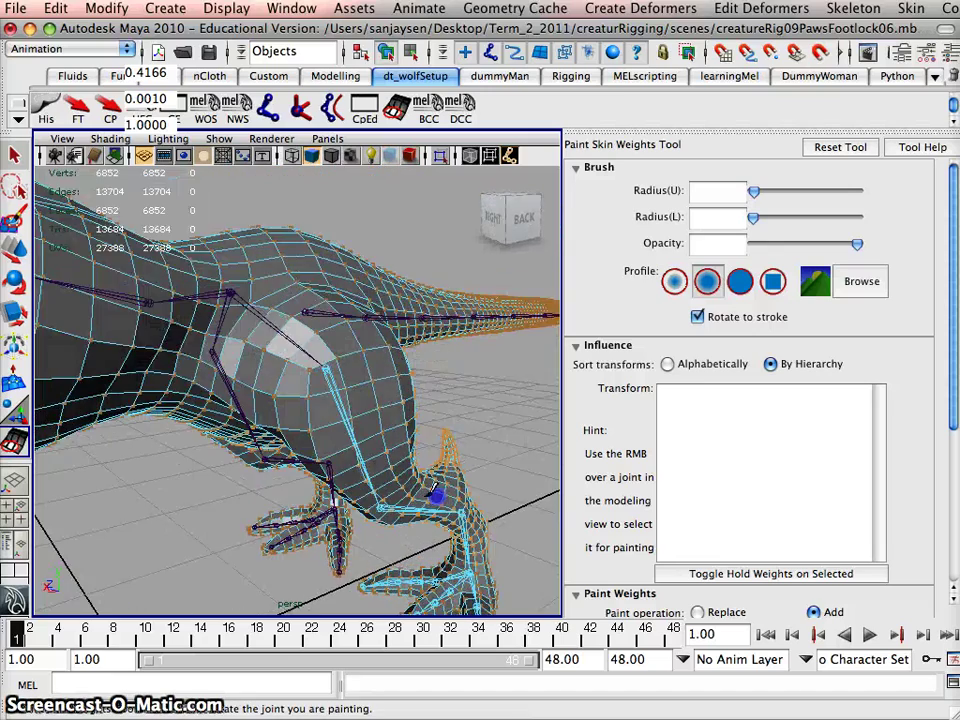
scroll(420, 486, up, 5)
scroll(420, 487, down, 3)
scroll(302, 440, down, 5)
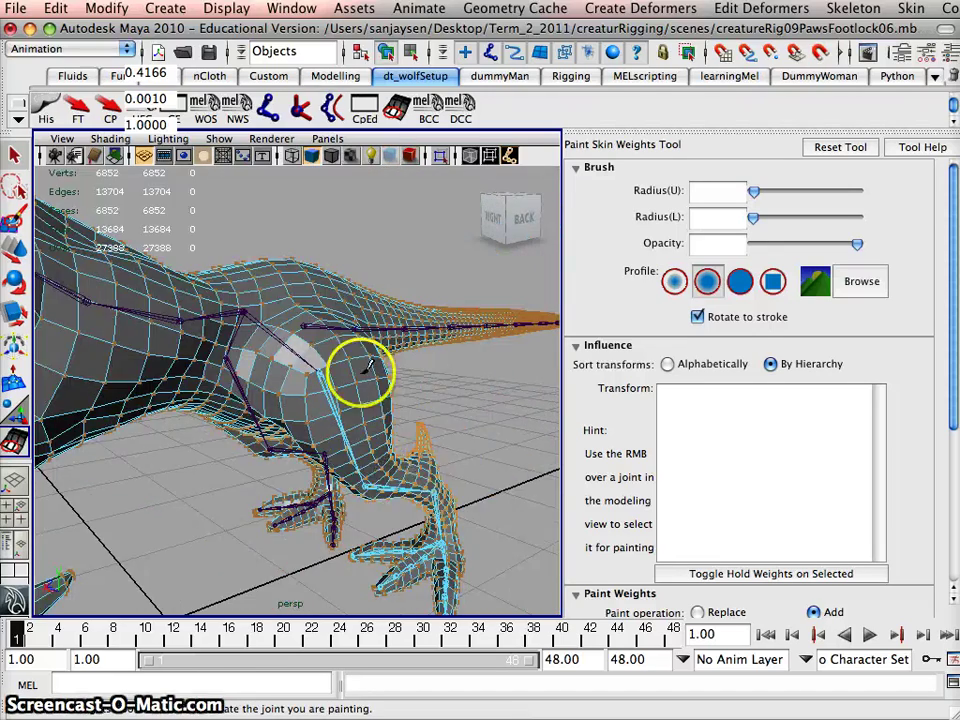
alt+drag(388, 492, 297, 473)
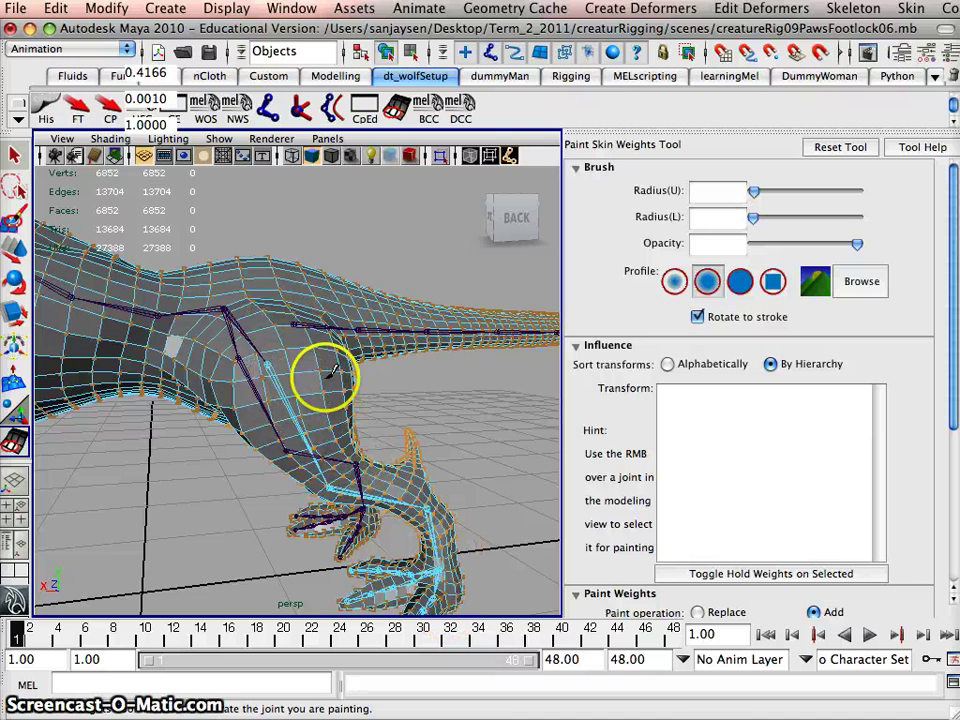
Return the creature mesh from component editing to object mode.
click(14, 440)
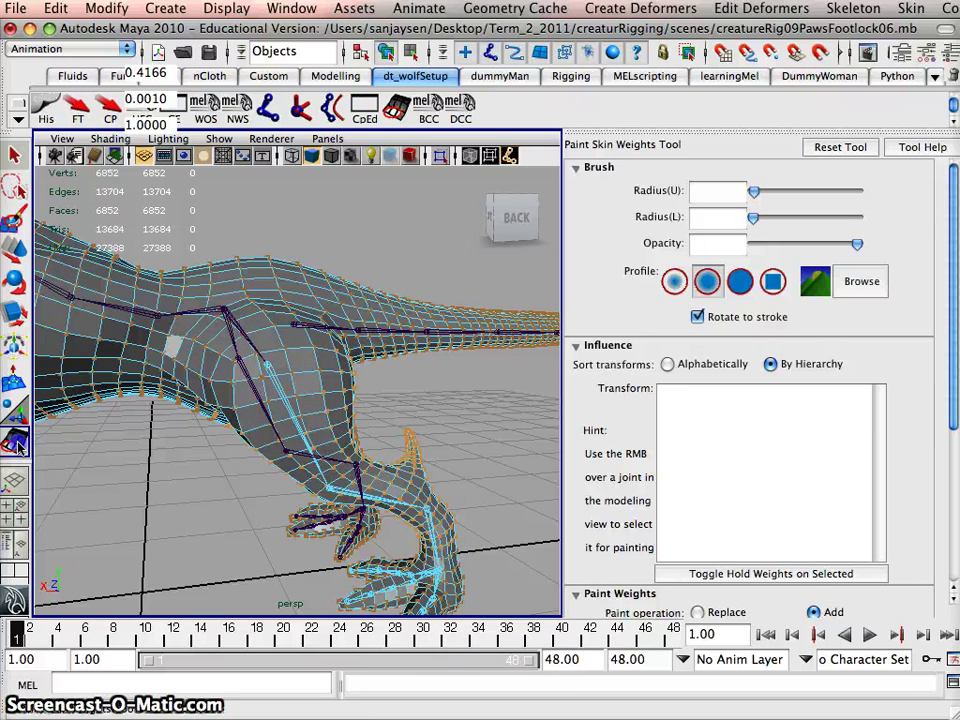
drag(300, 362, 403, 373)
click(311, 373)
right_click(313, 370)
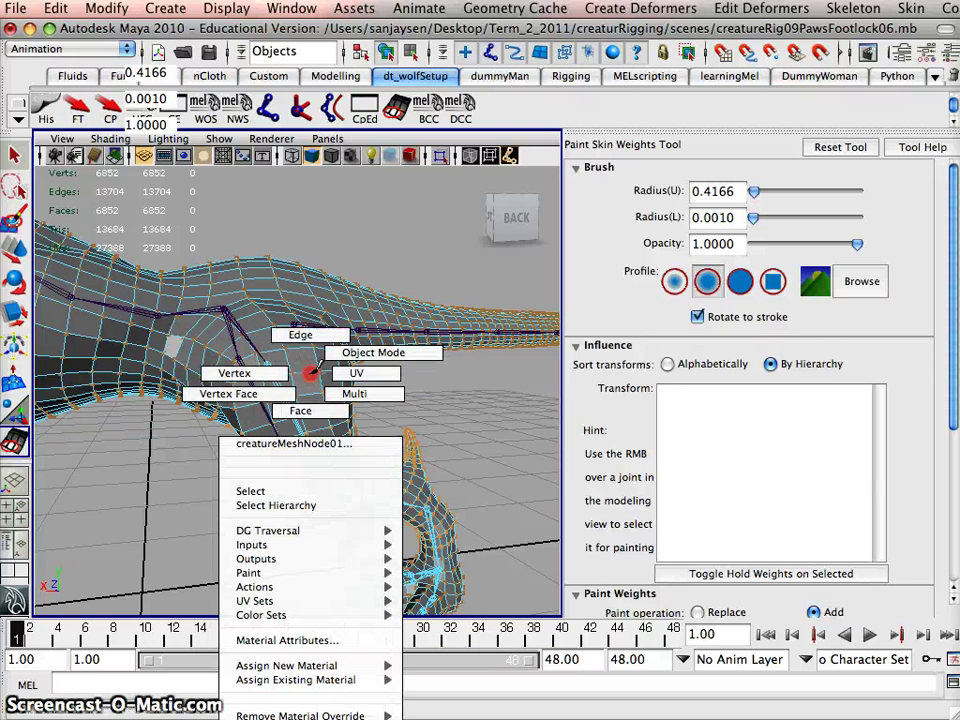
click(415, 351)
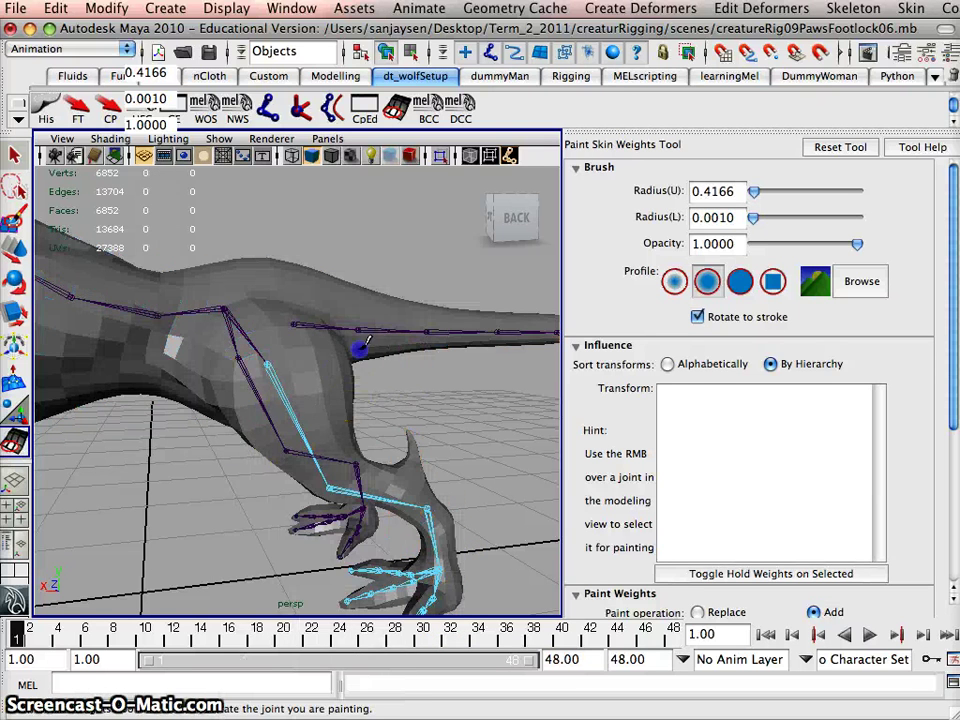
Reselect the creature mesh with the Select Tool and reactivate the Paint Skin Weights Tool on it.
click(14, 153)
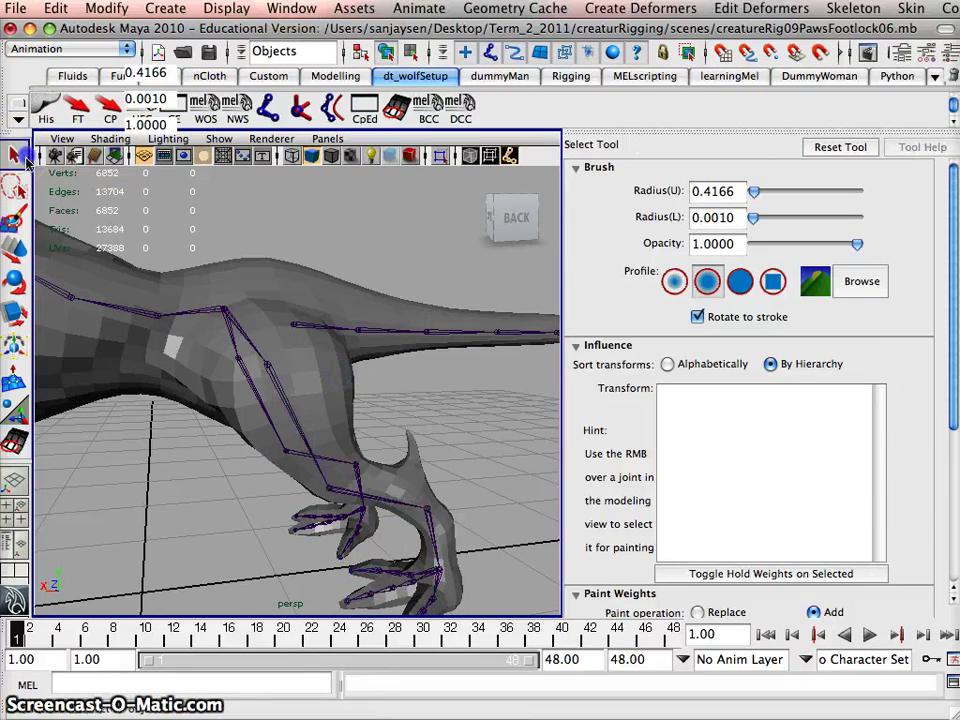
click(297, 318)
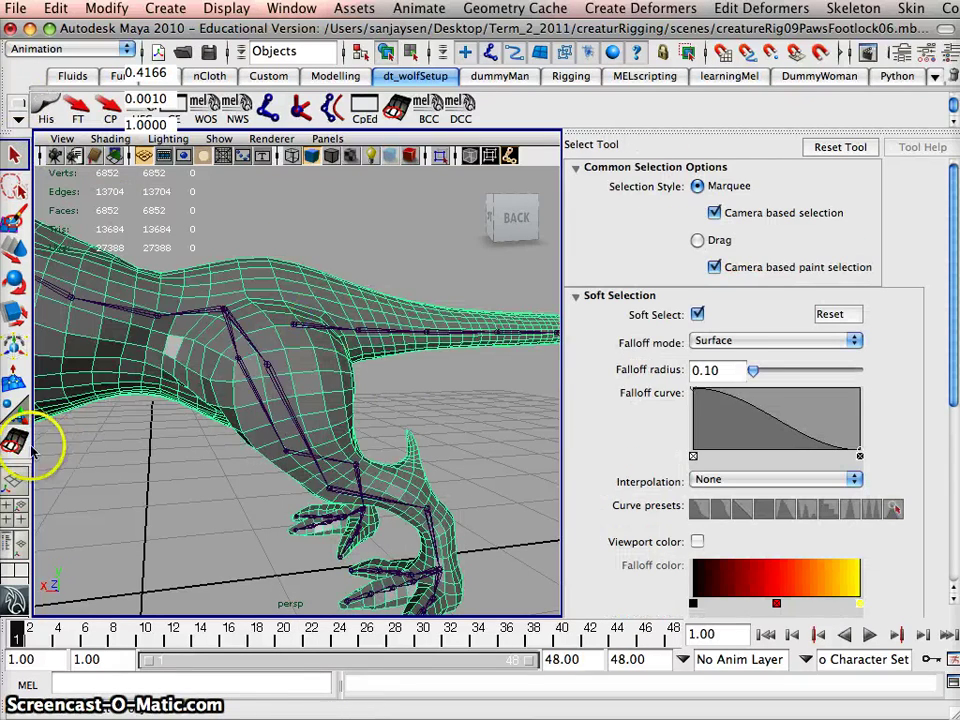
key(y)
Examine the bn_l_hip01 weight falloff on the thigh and compare it with the front legs, head and rest of the body.
scroll(315, 326, up, 3)
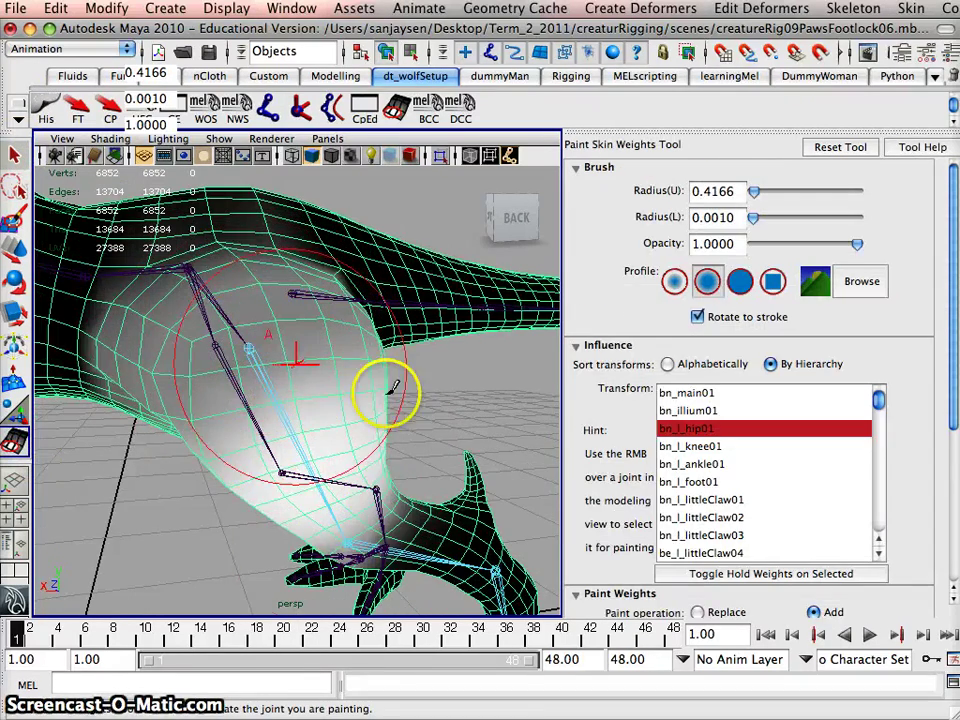
alt+drag(252, 375, 243, 322)
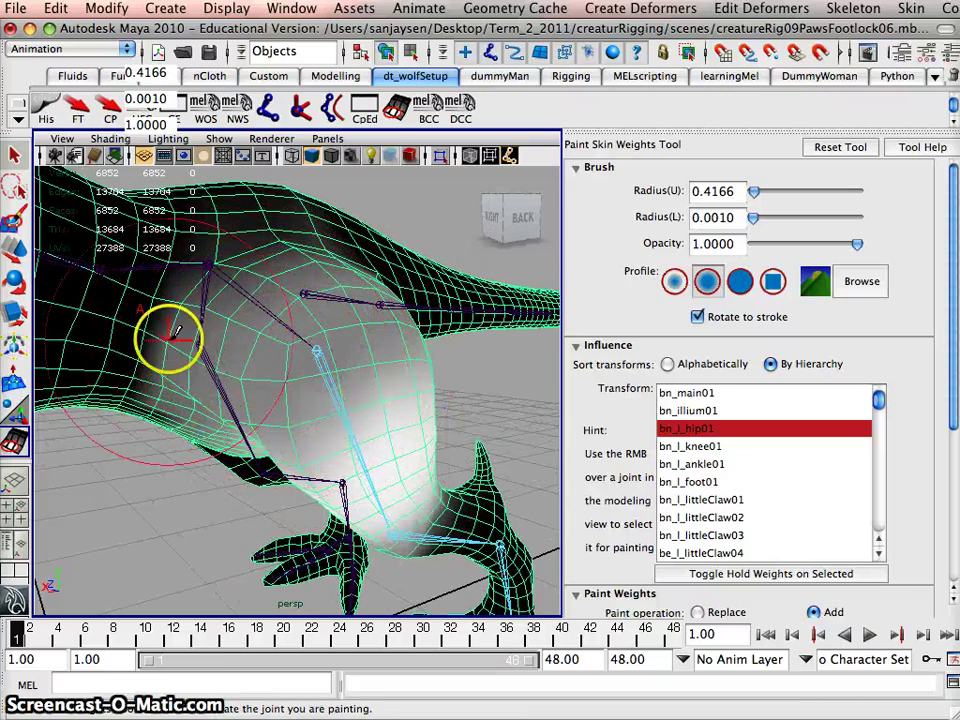
mouse_move(334, 399)
alt+mouse_down()
mouse_move(403, 446)
mouse_move(354, 461)
alt+mouse_up()
scroll(356, 466, down, 1)
alt+middle_drag(360, 489, 474, 518)
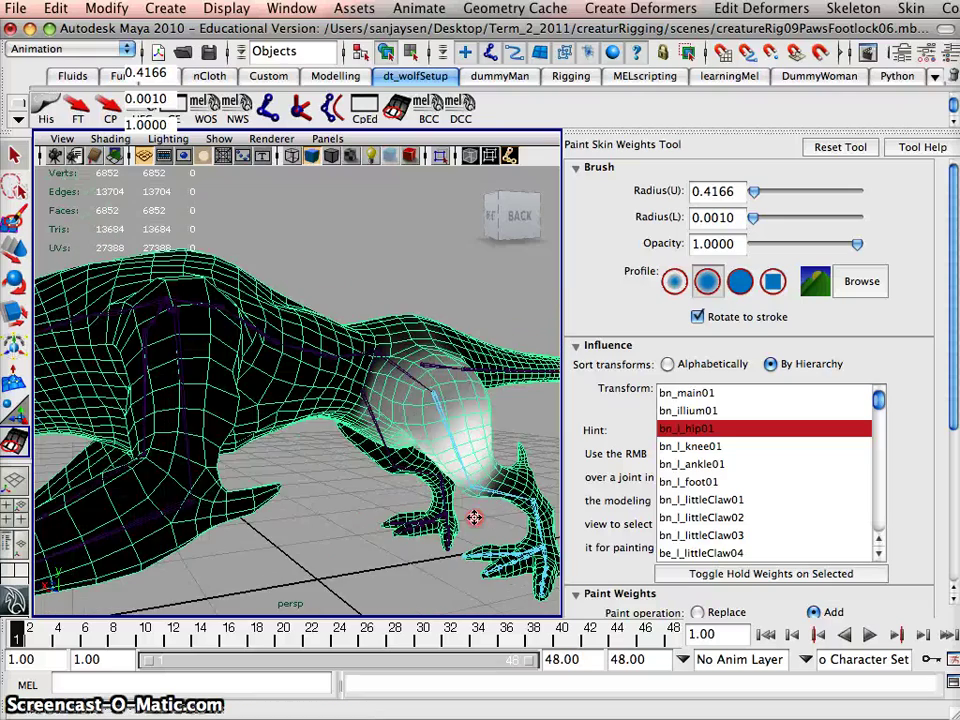
mouse_move(437, 519)
alt+mouse_down()
mouse_move(343, 544)
mouse_move(484, 500)
mouse_move(440, 500)
alt+mouse_up()
alt+middle_drag(410, 495, 411, 468)
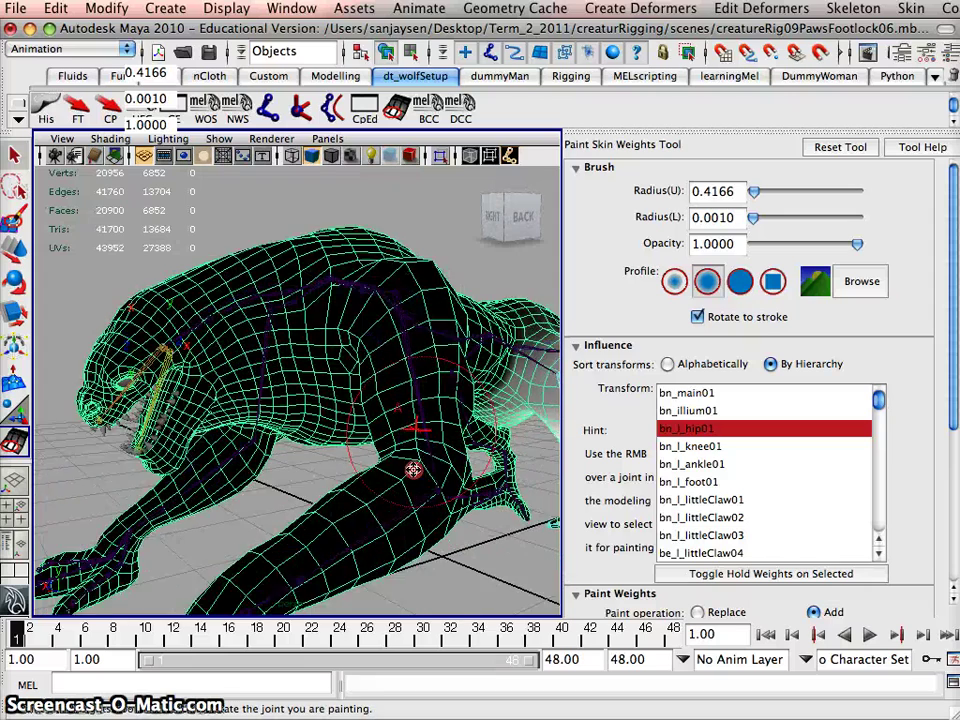
alt+right_drag(411, 468, 389, 396)
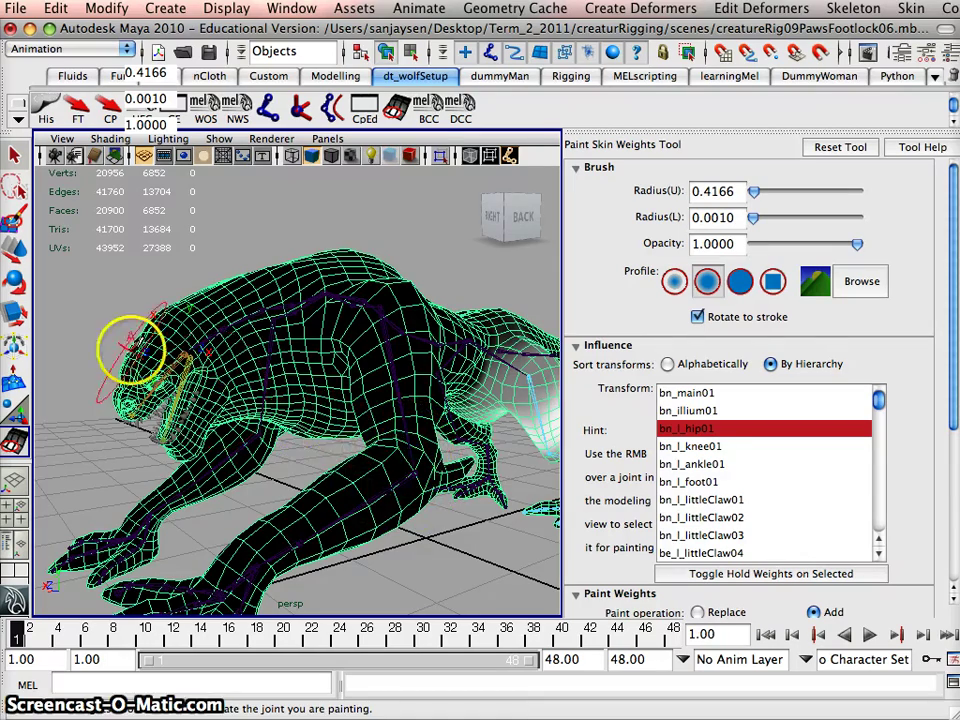
mouse_move(405, 425)
alt+mouse_down()
mouse_move(250, 345)
mouse_move(268, 429)
alt+mouse_up()
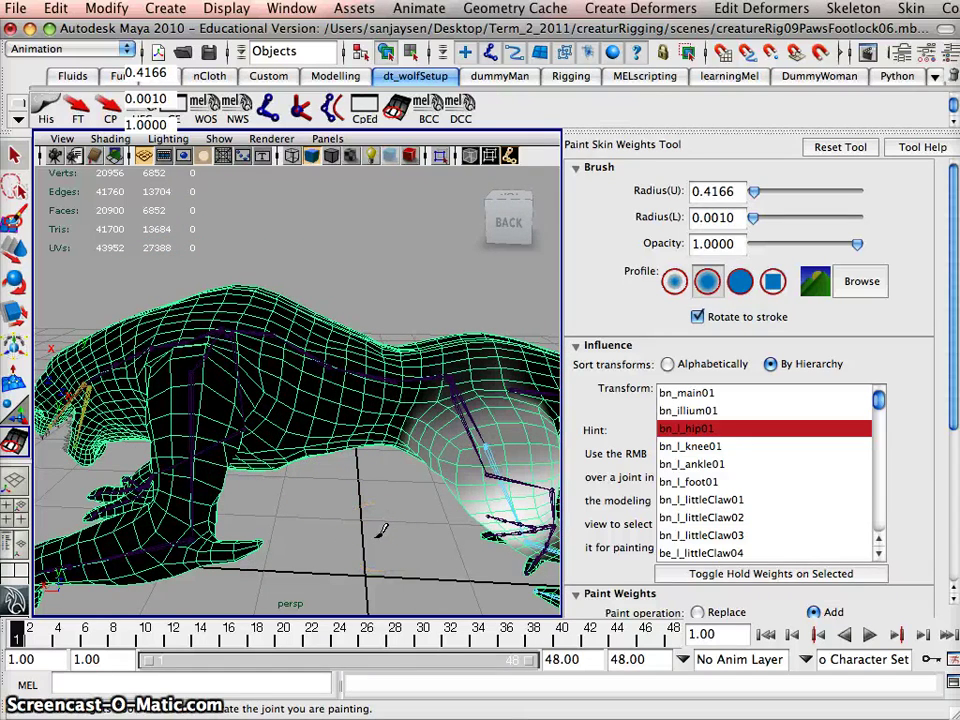
click(375, 560)
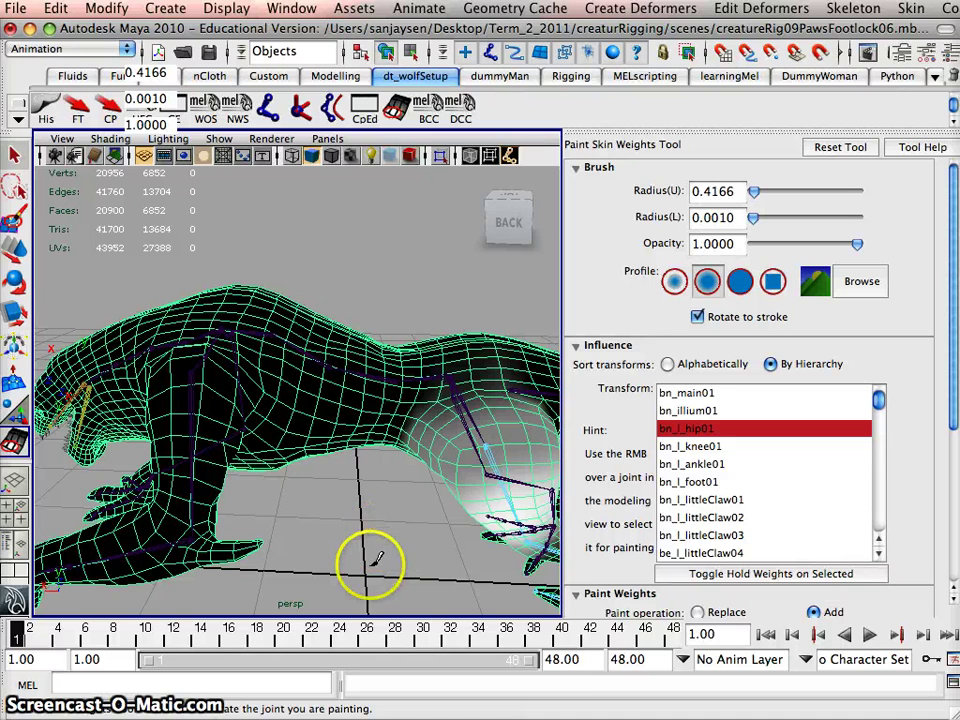
mouse_move(392, 553)
alt+mouse_down()
mouse_move(326, 504)
mouse_move(356, 483)
alt+mouse_up()
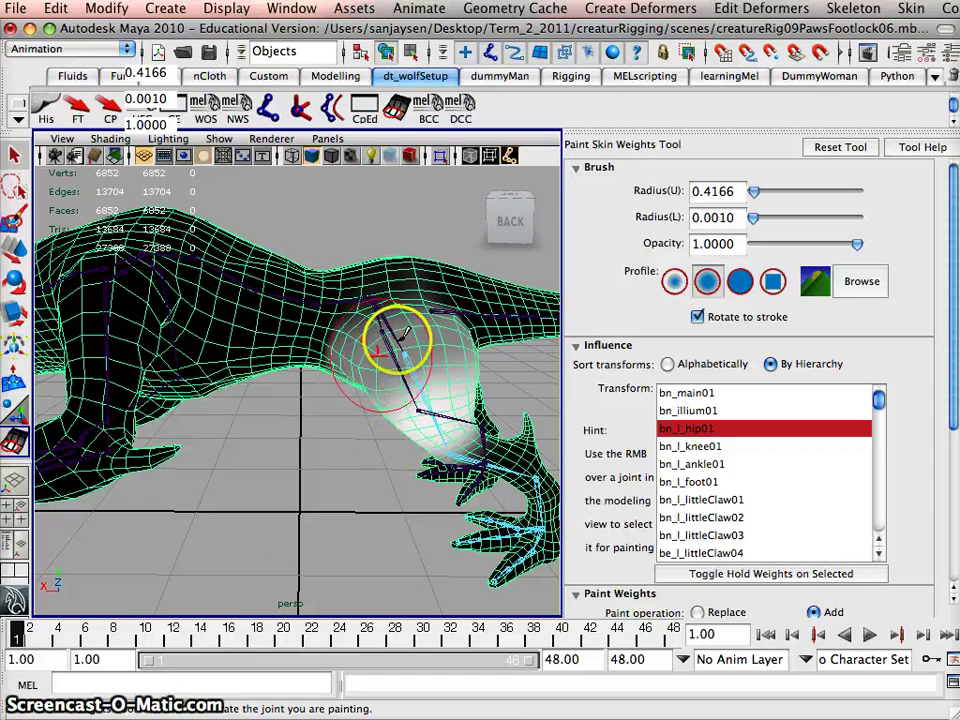
mouse_move(437, 407)
mouse_down()
mouse_move(422, 347)
mouse_move(457, 377)
mouse_move(390, 352)
mouse_move(388, 386)
mouse_move(402, 330)
mouse_move(352, 350)
mouse_move(368, 415)
mouse_move(433, 336)
mouse_move(418, 372)
mouse_up()
mouse_move(447, 430)
mouse_down()
mouse_move(454, 470)
mouse_move(429, 435)
mouse_move(453, 387)
mouse_up()
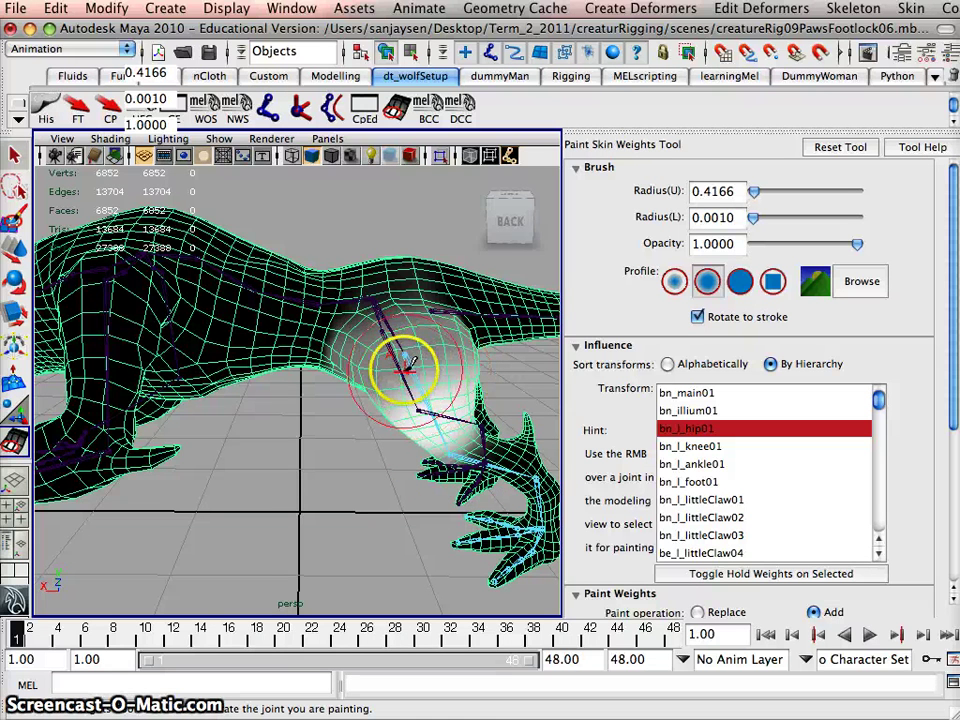